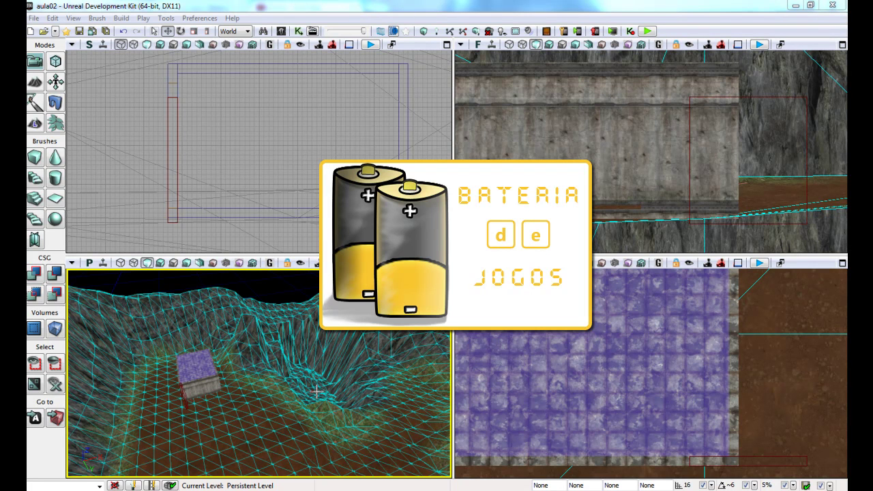
Select the builder brush and move it left, clear of the terrain.
{"action": "right_click_drag", "start_coordinate": [308, 388], "coordinate": [337, 314]}
{"action": "left_click", "coordinate": [306, 333]}
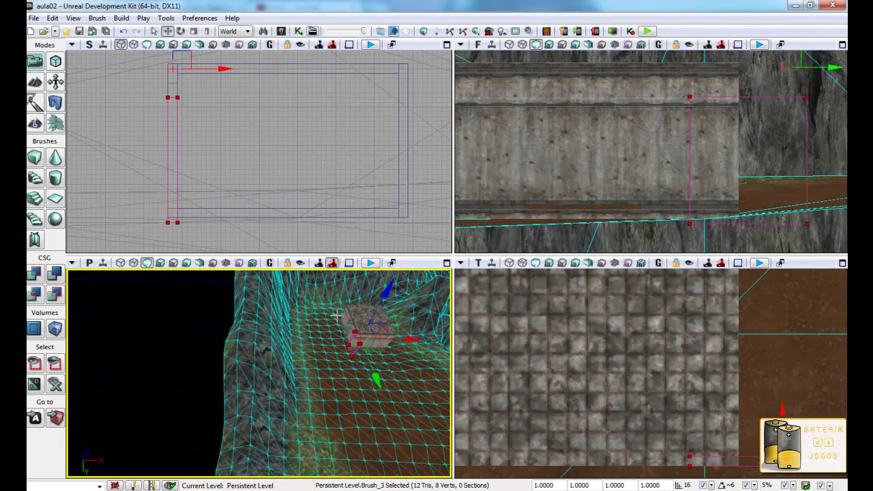
{"action": "scroll", "coordinate": [713, 369], "scroll_direction": "down", "scroll_amount": 3}
{"action": "scroll", "coordinate": [716, 365], "scroll_direction": "down", "scroll_amount": 3}
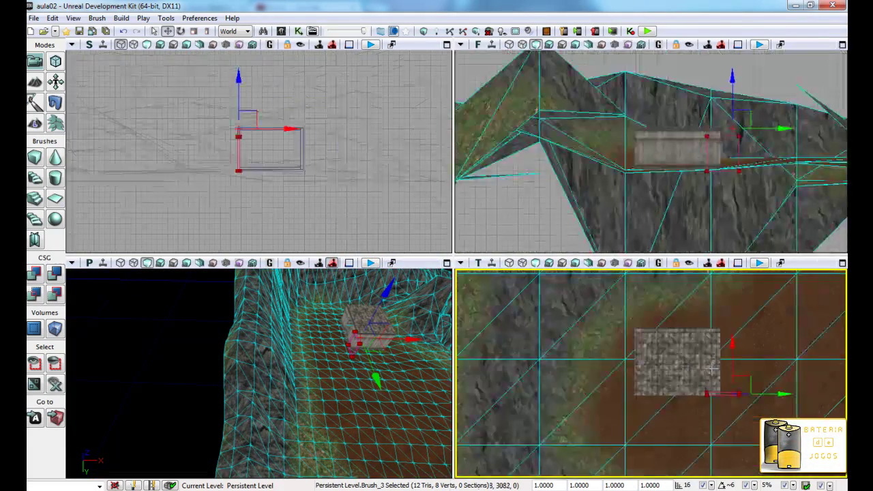
{"action": "scroll", "coordinate": [720, 361], "scroll_direction": "down", "scroll_amount": 3}
{"action": "left_click_drag", "start_coordinate": [725, 358], "coordinate": [587, 389]}
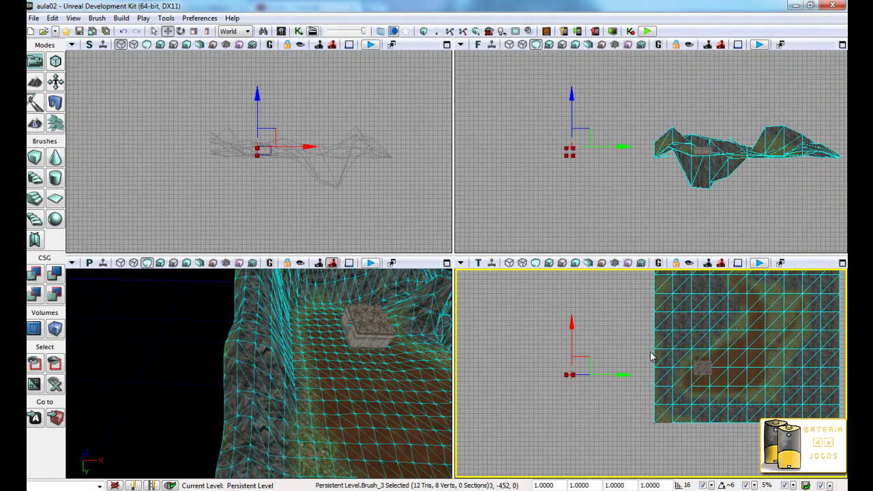
Measure the terrain in the Top view as roughly 10,000 units long.
{"action": "scroll", "coordinate": [729, 327], "scroll_direction": "up", "scroll_amount": 2}
{"action": "scroll", "coordinate": [610, 365], "scroll_direction": "down", "scroll_amount": 3}
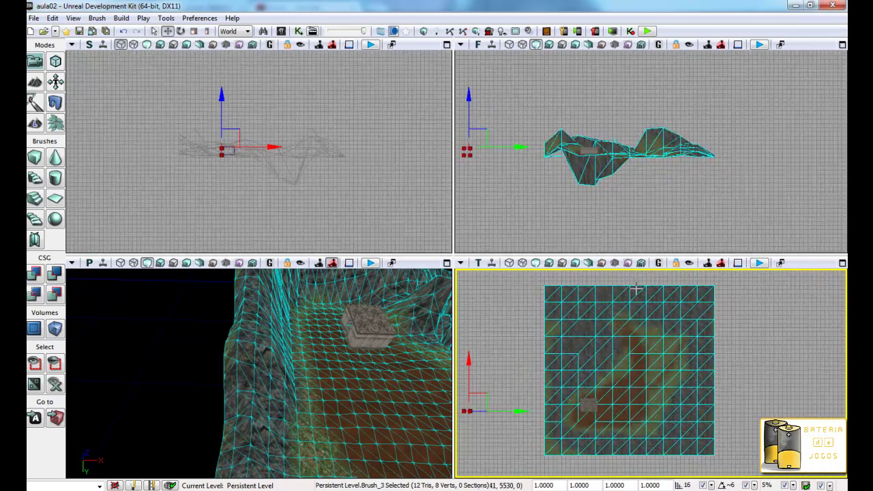
{"action": "middle_click_drag", "start_coordinate": [633, 374], "coordinate": [635, 407]}
Set the Cube brush builder to X 10000, Y 10000 and Z 5000.
{"action": "right_click", "coordinate": [37, 162]}
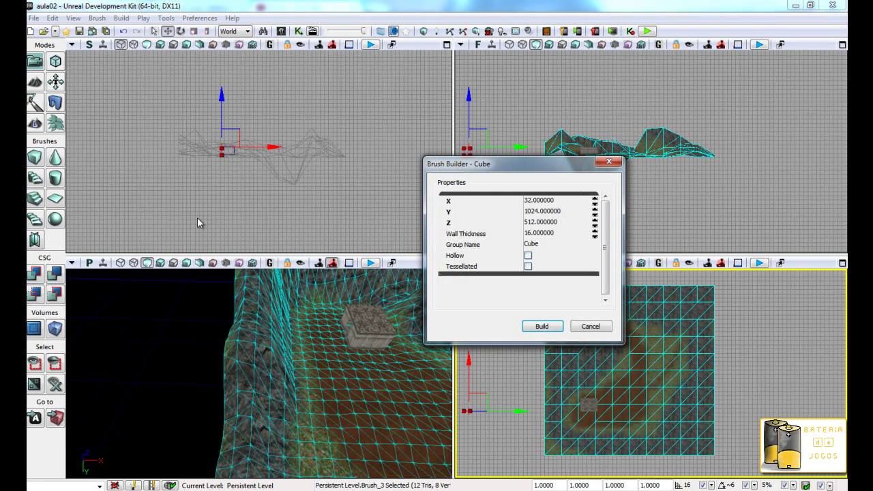
{"action": "left_click", "coordinate": [569, 203]}
{"action": "type", "text": "10000"}
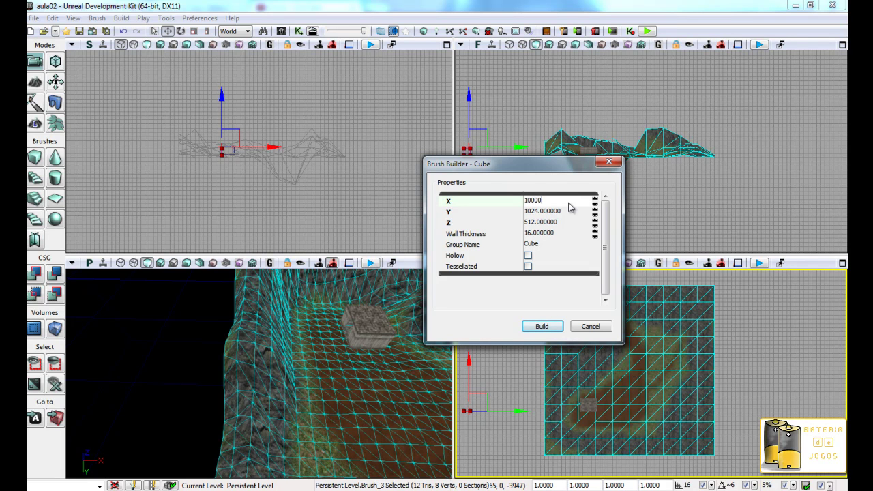
{"action": "left_click", "coordinate": [569, 212]}
{"action": "type", "text": "1"}
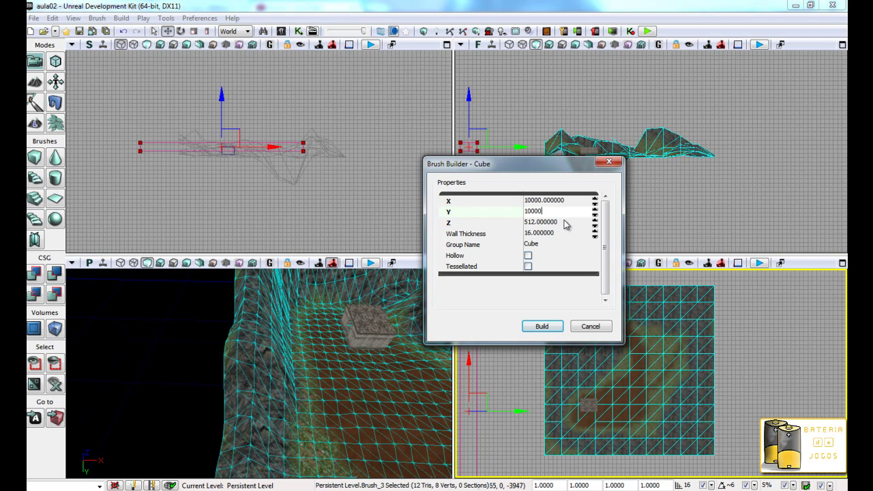
{"action": "left_click", "coordinate": [565, 223]}
{"action": "type", "text": "2"}
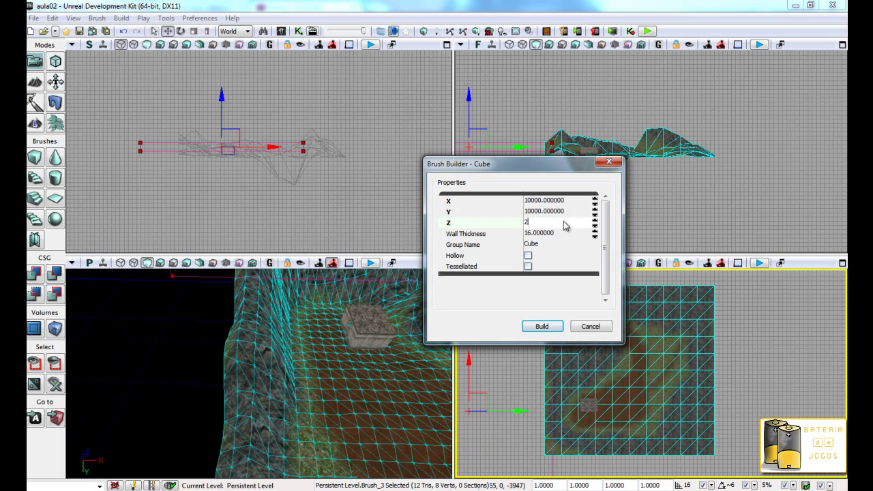
{"action": "key", "text": "Return"}
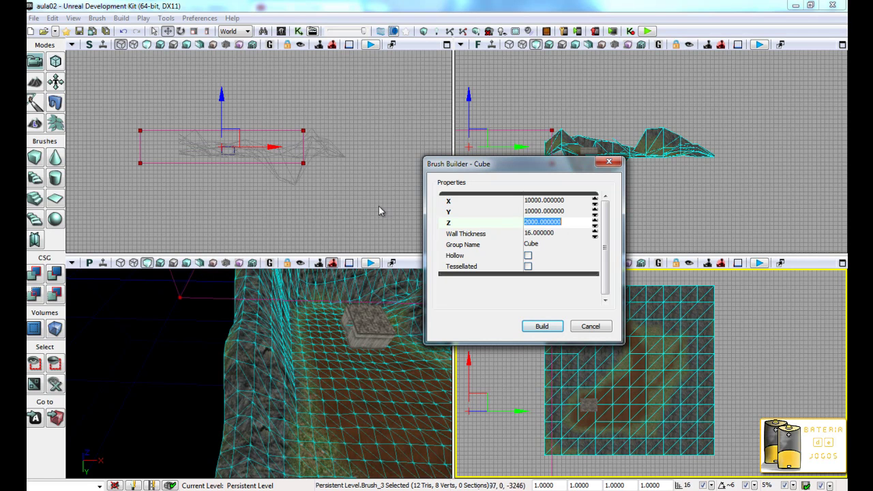
{"action": "type", "text": "3"}
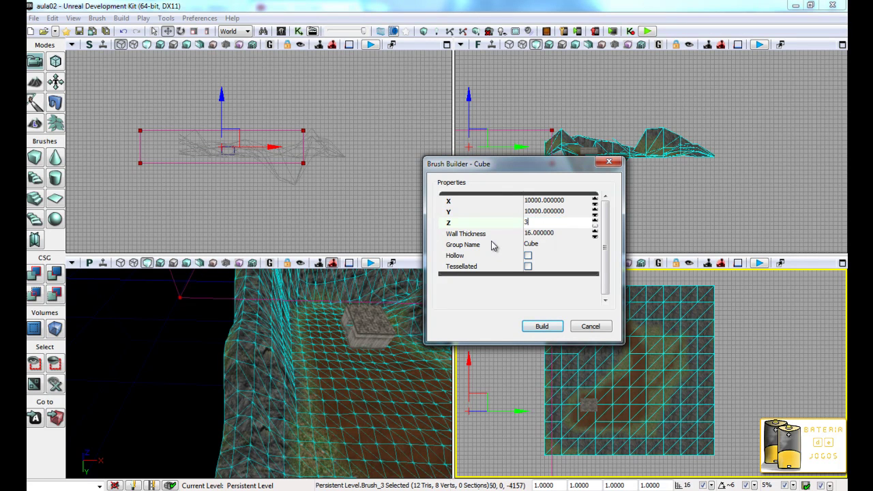
{"action": "key", "text": "Return"}
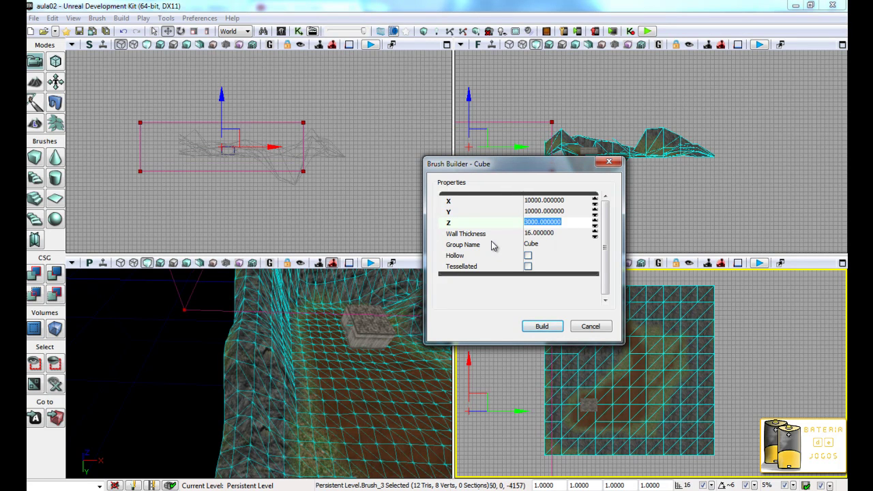
{"action": "type", "text": "5"}
{"action": "key", "text": "Return"}
Close the Brush Builder and slide the resized brush over the terrain.
{"action": "left_click_drag", "start_coordinate": [254, 146], "coordinate": [290, 145]}
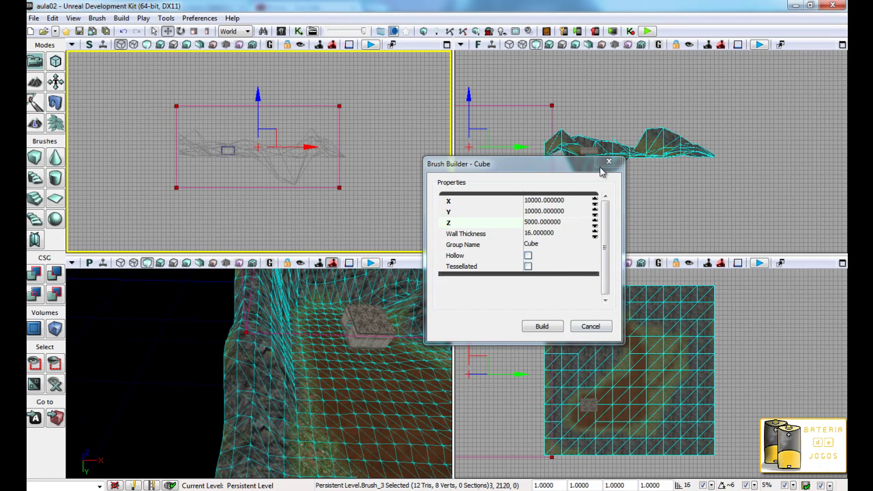
{"action": "left_click", "coordinate": [542, 326]}
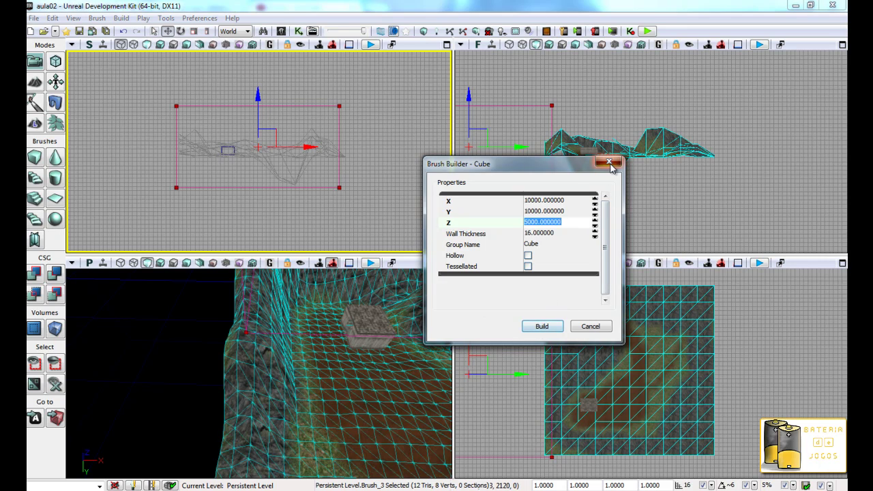
{"action": "left_click", "coordinate": [609, 161]}
{"action": "left_click_drag", "start_coordinate": [517, 369], "coordinate": [694, 349]}
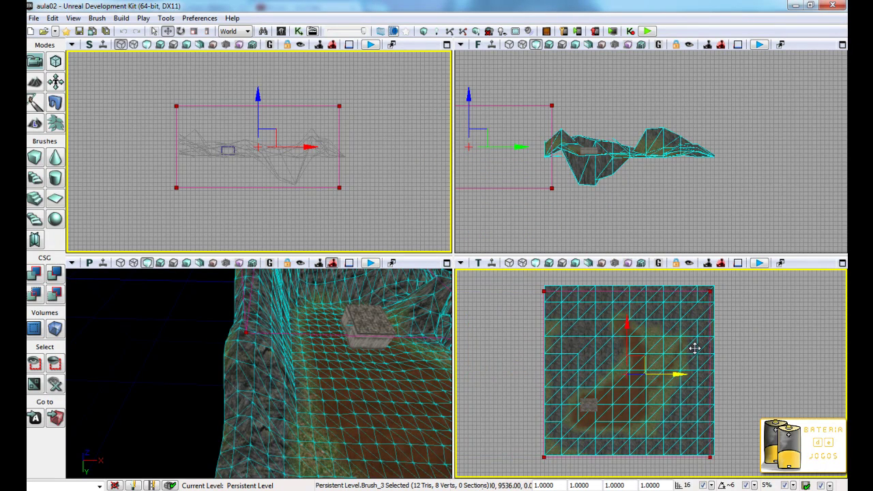
In Geometry mode with Top view maximized, align the brush's bottom edge to the terrain.
{"action": "key", "text": "shift+2"}
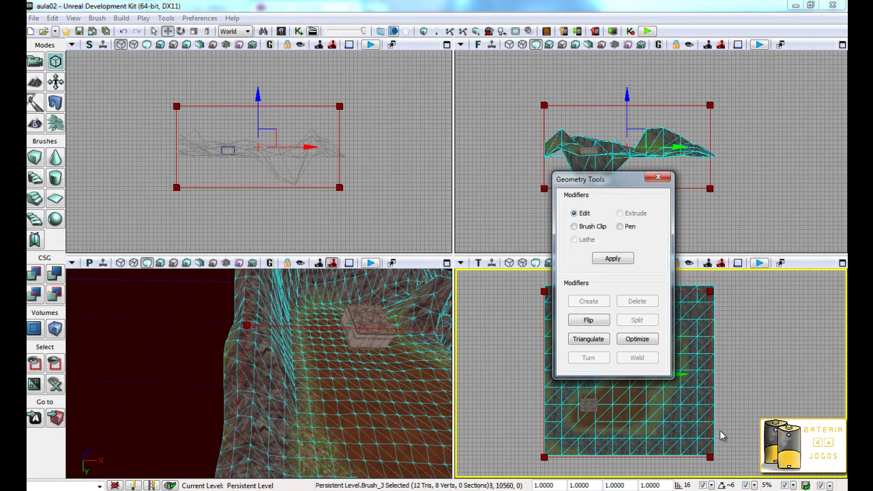
{"action": "middle_click_drag", "start_coordinate": [690, 418], "coordinate": [702, 394]}
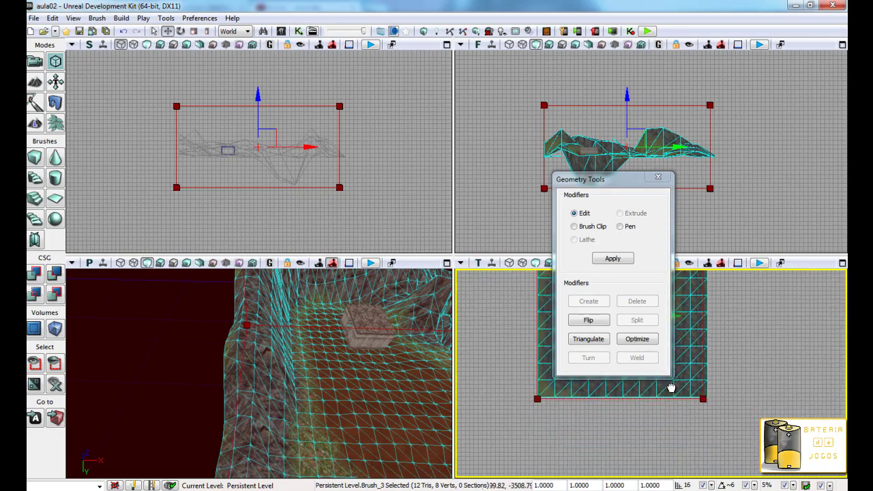
{"action": "scroll", "coordinate": [685, 423], "scroll_direction": "up", "scroll_amount": 2}
{"action": "scroll", "coordinate": [702, 385], "scroll_direction": "up", "scroll_amount": 1}
{"action": "left_click", "coordinate": [843, 262]}
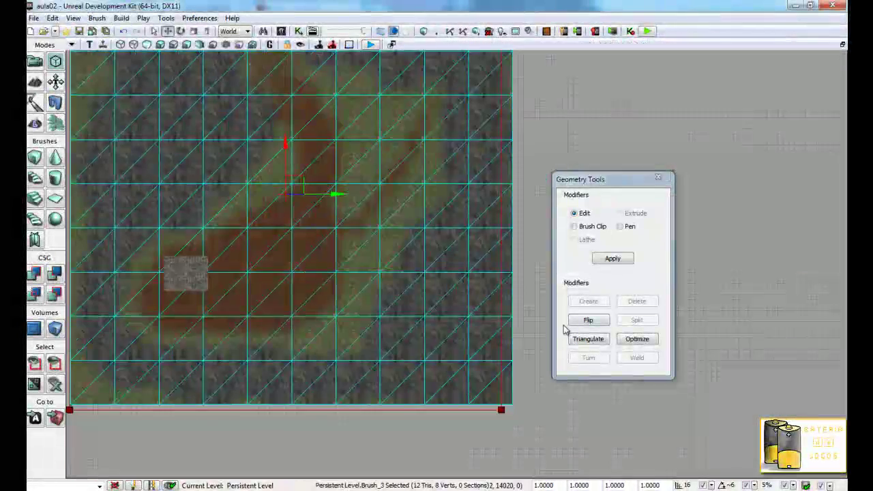
{"action": "left_click_drag", "start_coordinate": [282, 306], "coordinate": [349, 274]}
{"action": "left_click_drag", "start_coordinate": [571, 444], "coordinate": [175, 370], "text": "ctrl+alt"}
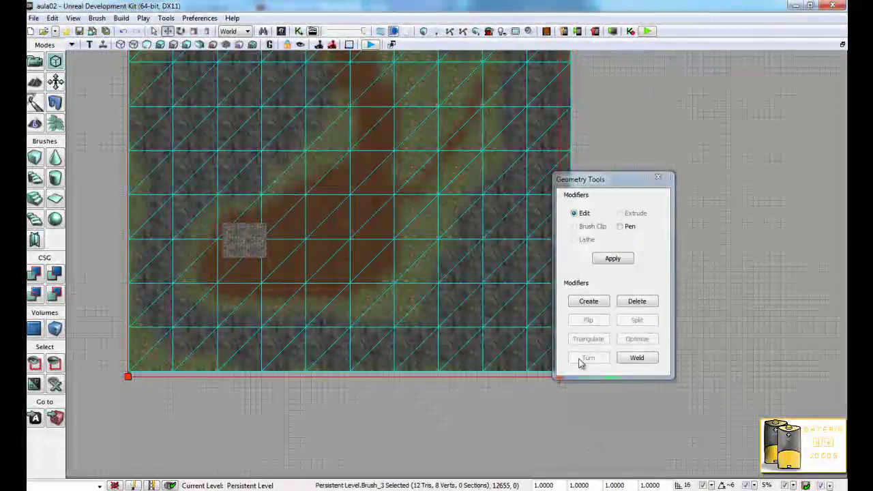
{"action": "left_click_drag", "start_coordinate": [619, 180], "coordinate": [716, 183]}
{"action": "left_click_drag", "start_coordinate": [558, 329], "coordinate": [555, 322]}
Align the right and top brush edges to the terrain, then restore the four-view layout.
{"action": "scroll", "coordinate": [555, 322], "scroll_direction": "down", "scroll_amount": 1}
{"action": "scroll", "coordinate": [555, 322], "scroll_direction": "down", "scroll_amount": 1}
{"action": "scroll", "coordinate": [555, 322], "scroll_direction": "down", "scroll_amount": 1}
{"action": "left_click_drag", "start_coordinate": [604, 130], "coordinate": [528, 316], "text": "ctrl+alt"}
{"action": "left_click_drag", "start_coordinate": [604, 162], "coordinate": [616, 157]}
{"action": "left_click_drag", "start_coordinate": [332, 123], "coordinate": [567, 172], "text": "ctrl+alt"}
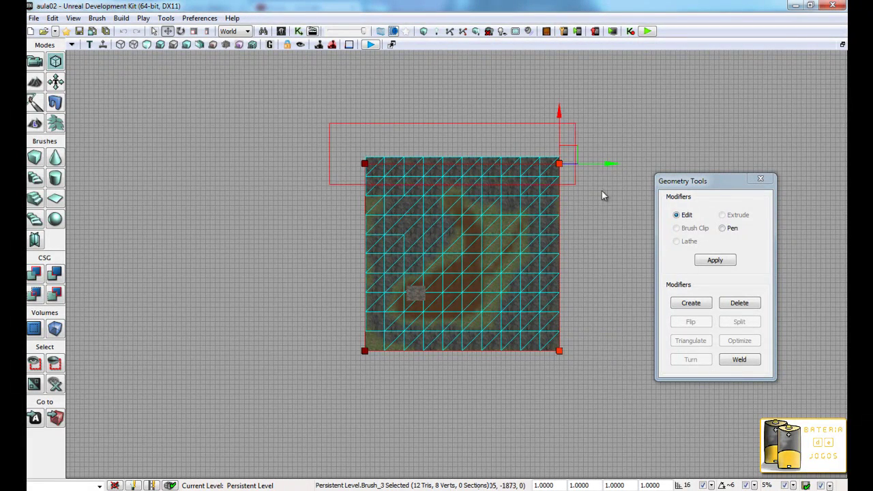
{"action": "left_click_drag", "start_coordinate": [362, 120], "coordinate": [365, 116]}
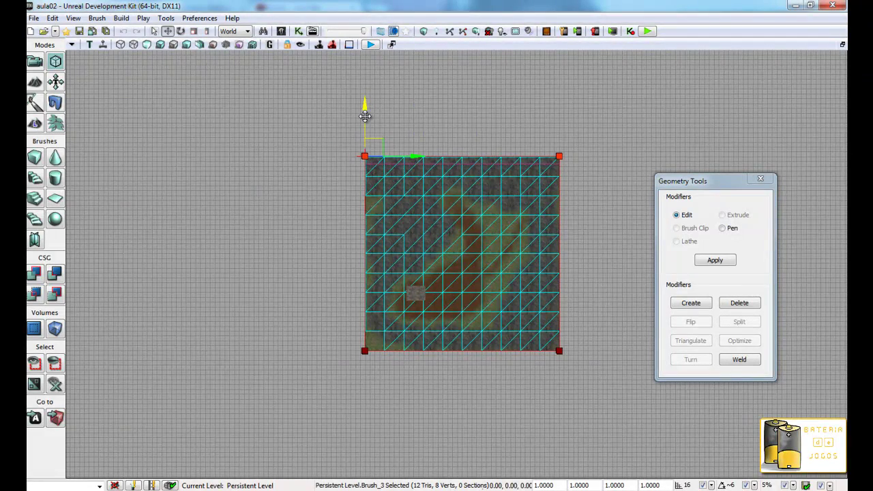
{"action": "left_click", "coordinate": [762, 179]}
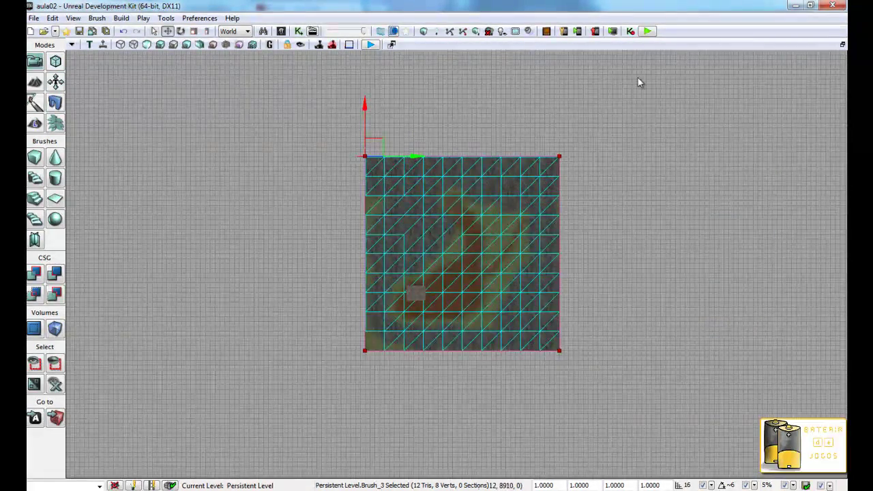
{"action": "left_click", "coordinate": [841, 45]}
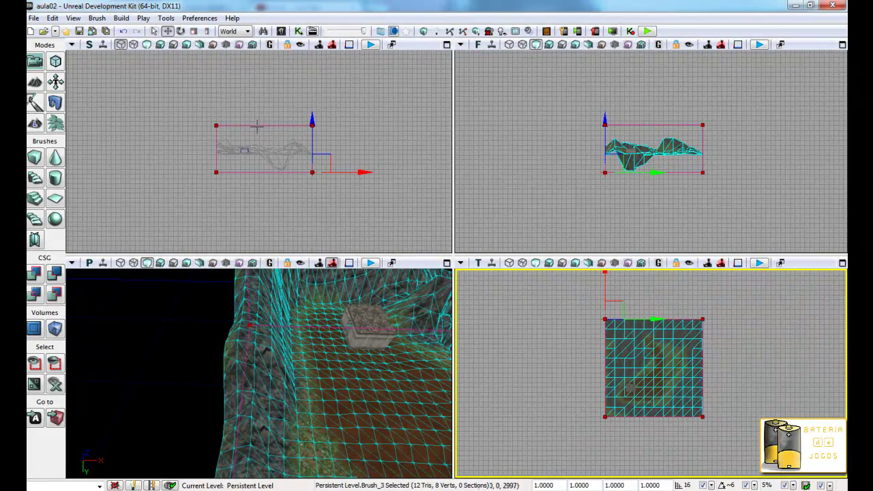
Convert the builder brush into a LightmassImportanceVolume and select the new volume.
{"action": "right_click", "coordinate": [54, 331]}
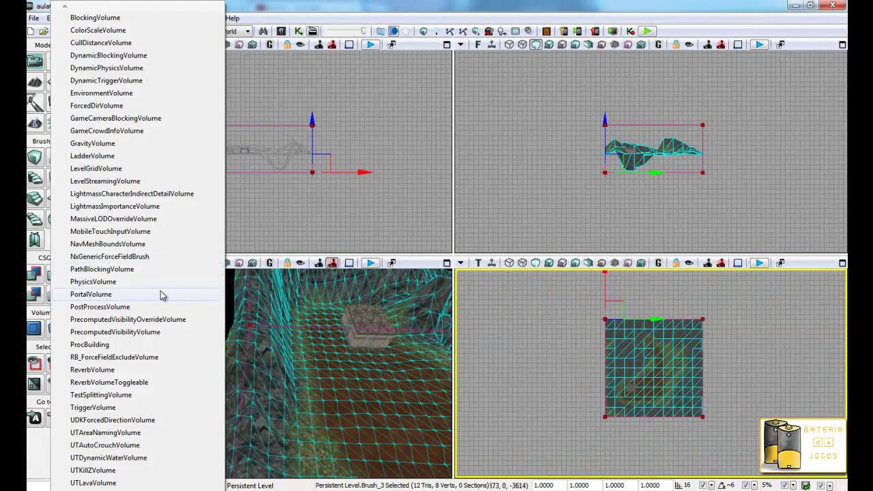
{"action": "left_click", "coordinate": [168, 207]}
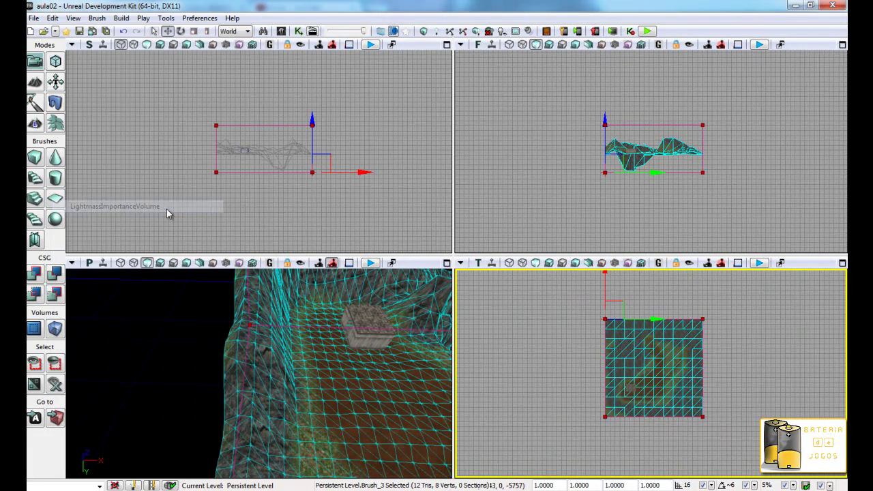
{"action": "left_click_drag", "start_coordinate": [361, 172], "coordinate": [450, 172]}
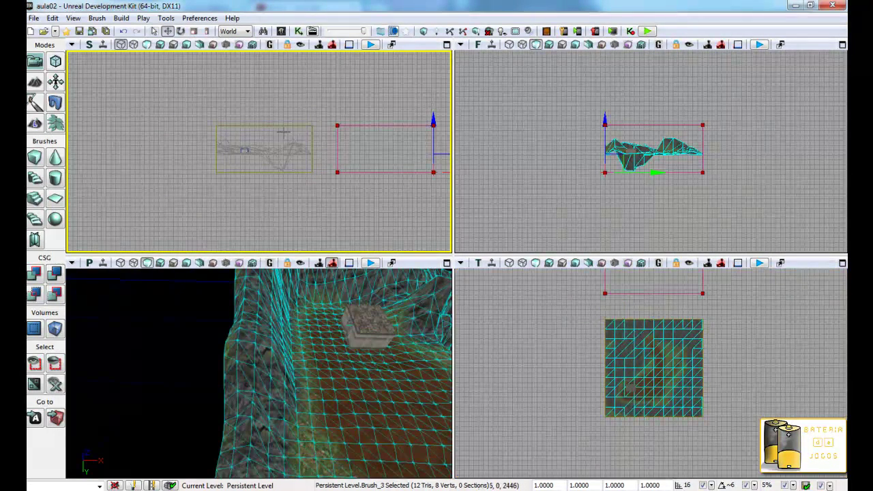
{"action": "left_click", "coordinate": [273, 128]}
{"action": "mouse_move", "coordinate": [339, 355]}
{"action": "left_mouse_down"}
{"action": "mouse_move", "coordinate": [408, 347]}
{"action": "mouse_move", "coordinate": [415, 332]}
{"action": "mouse_move", "coordinate": [300, 389]}
{"action": "left_mouse_up"}
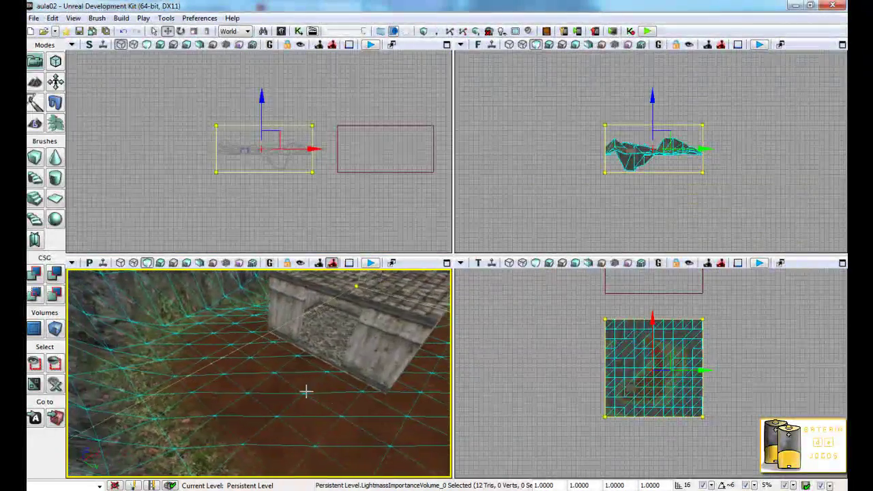
Add a point light on the floor beside the bunker and raise it up.
{"action": "right_click", "coordinate": [297, 394]}
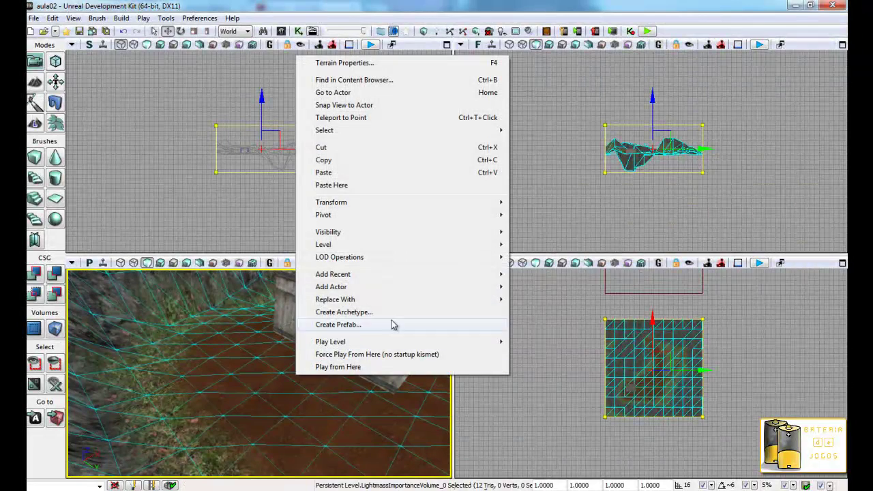
{"action": "mouse_move", "coordinate": [399, 287]}
{"action": "left_click", "coordinate": [539, 287]}
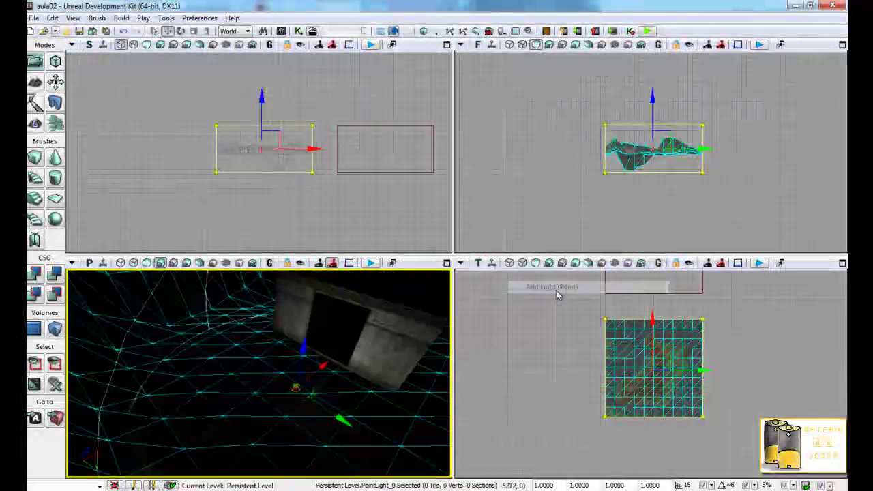
{"action": "left_click_drag", "start_coordinate": [304, 349], "coordinate": [304, 310]}
{"action": "left_click_drag", "start_coordinate": [311, 269], "coordinate": [316, 261]}
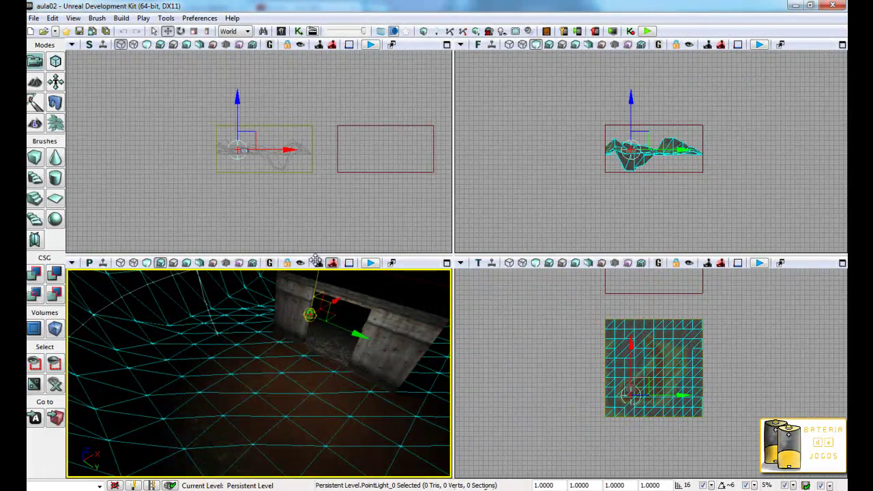
{"action": "mouse_move", "coordinate": [307, 343]}
{"action": "left_mouse_down"}
{"action": "mouse_move", "coordinate": [299, 385]}
{"action": "mouse_move", "coordinate": [334, 454]}
{"action": "mouse_move", "coordinate": [81, 387]}
{"action": "mouse_move", "coordinate": [80, 414]}
{"action": "mouse_move", "coordinate": [279, 384]}
{"action": "left_mouse_up"}
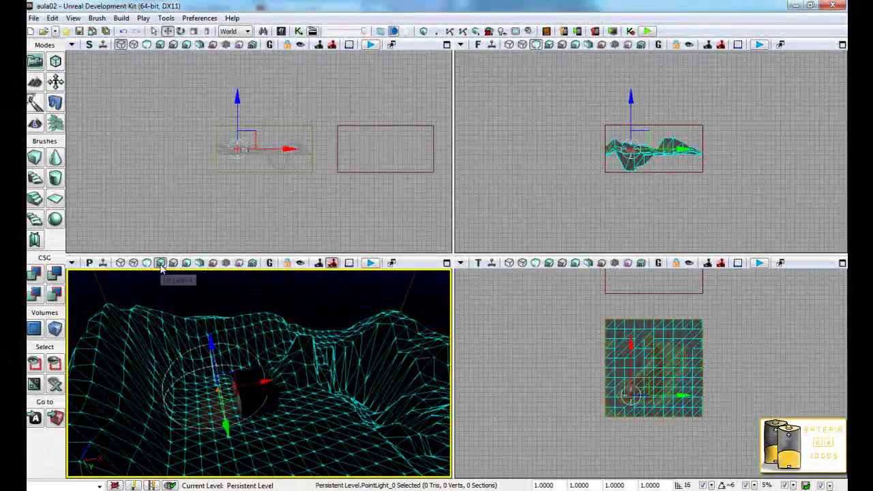
Build the map's lighting and look over the terrain's hills.
{"action": "mouse_move", "coordinate": [297, 387]}
{"action": "left_mouse_down"}
{"action": "mouse_move", "coordinate": [413, 429]}
{"action": "mouse_move", "coordinate": [399, 296]}
{"action": "left_mouse_up"}
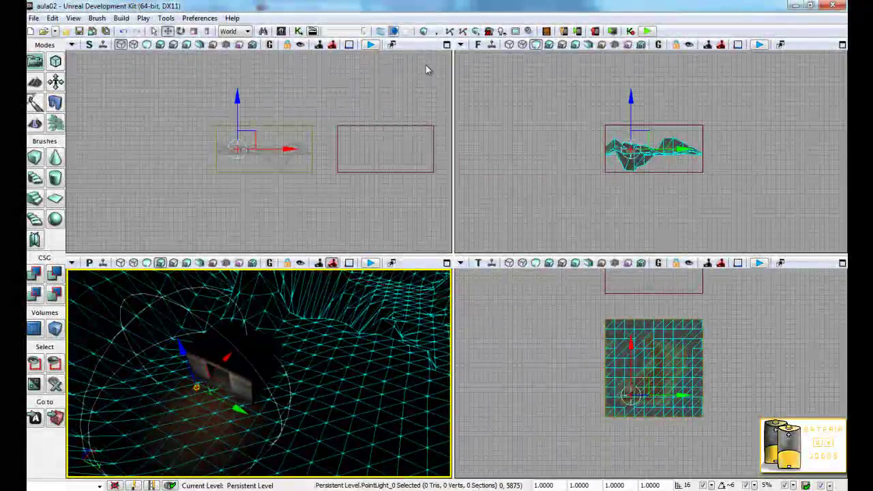
{"action": "left_click", "coordinate": [476, 32]}
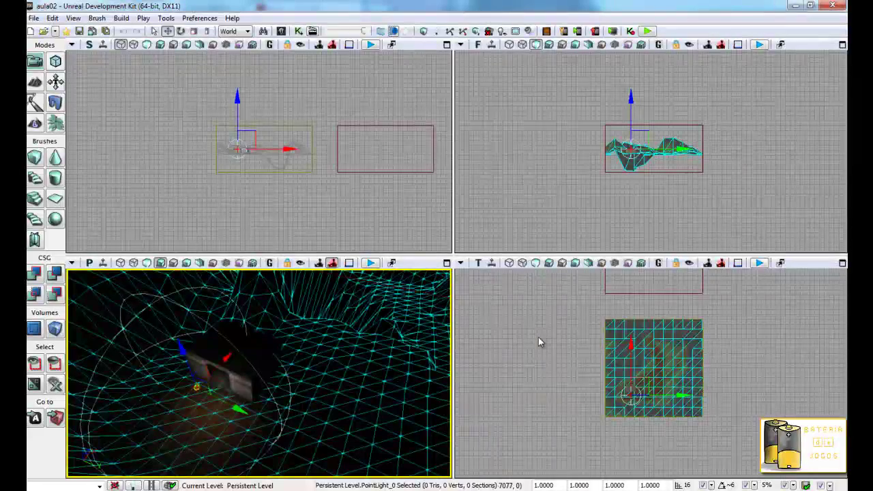
{"action": "mouse_move", "coordinate": [332, 364]}
{"action": "right_mouse_down"}
{"action": "mouse_move", "coordinate": [396, 311]}
{"action": "mouse_move", "coordinate": [303, 400]}
{"action": "right_mouse_up"}
Add a DominantDirectionalLight and position it over the terrain in perspective and top views.
{"action": "right_click", "coordinate": [304, 400]}
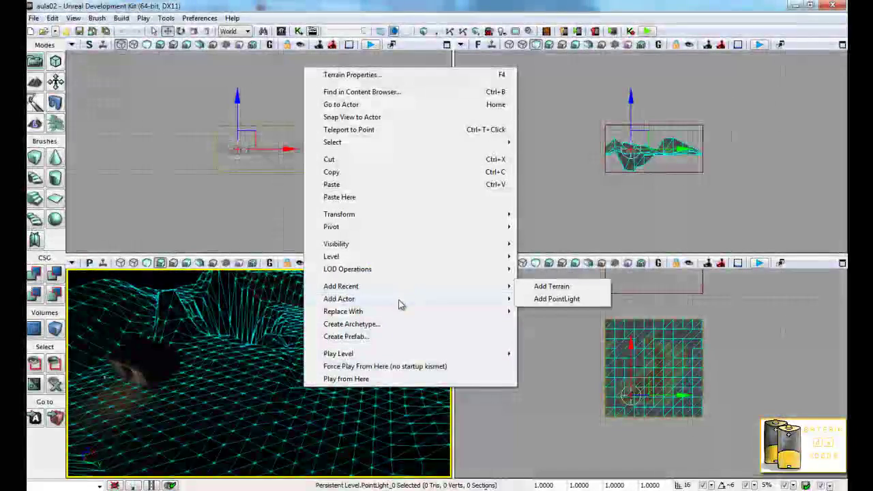
{"action": "mouse_move", "coordinate": [401, 300]}
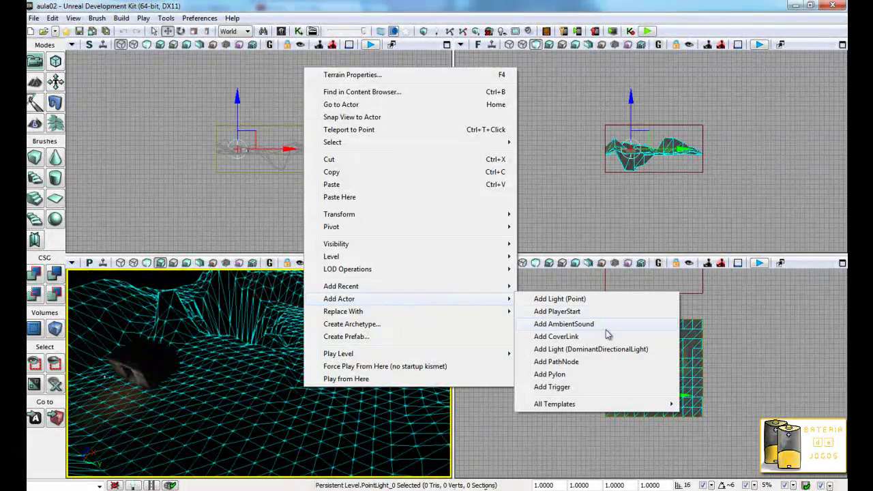
{"action": "left_click", "coordinate": [604, 349]}
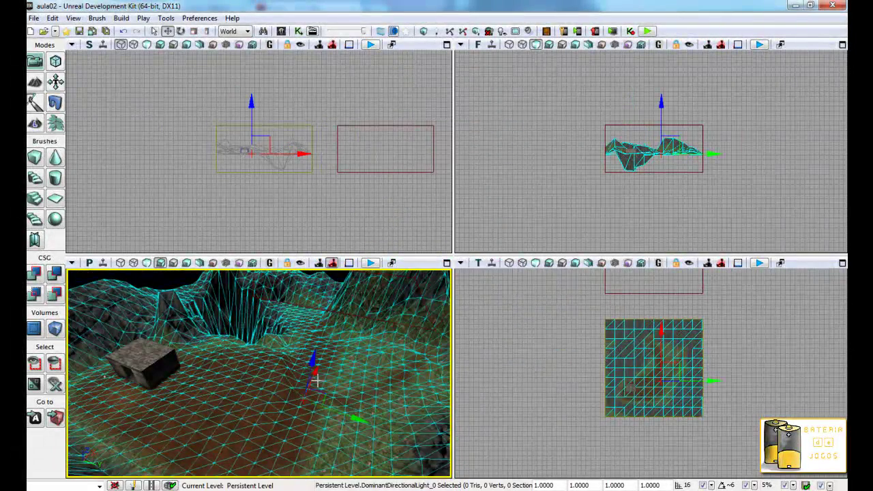
{"action": "mouse_move", "coordinate": [316, 381]}
{"action": "left_mouse_down"}
{"action": "mouse_move", "coordinate": [326, 333]}
{"action": "mouse_move", "coordinate": [367, 371]}
{"action": "left_mouse_up"}
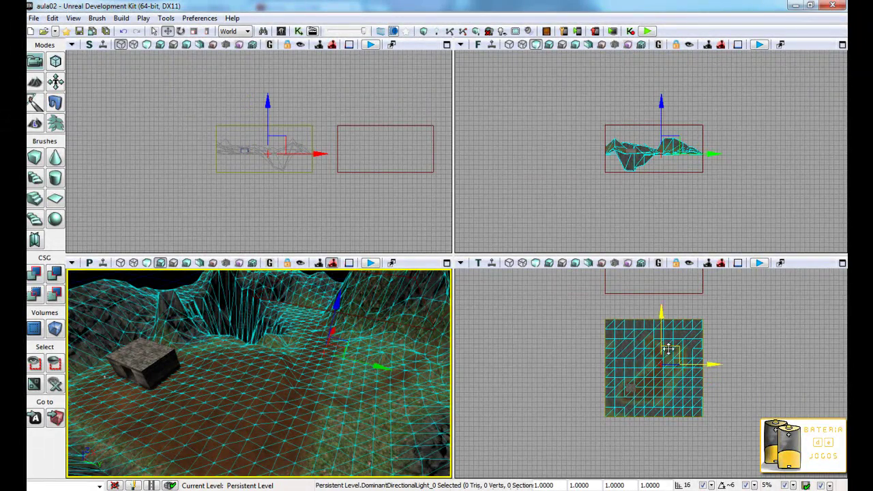
{"action": "left_click", "coordinate": [673, 356]}
{"action": "left_click_drag", "start_coordinate": [673, 357], "coordinate": [668, 350]}
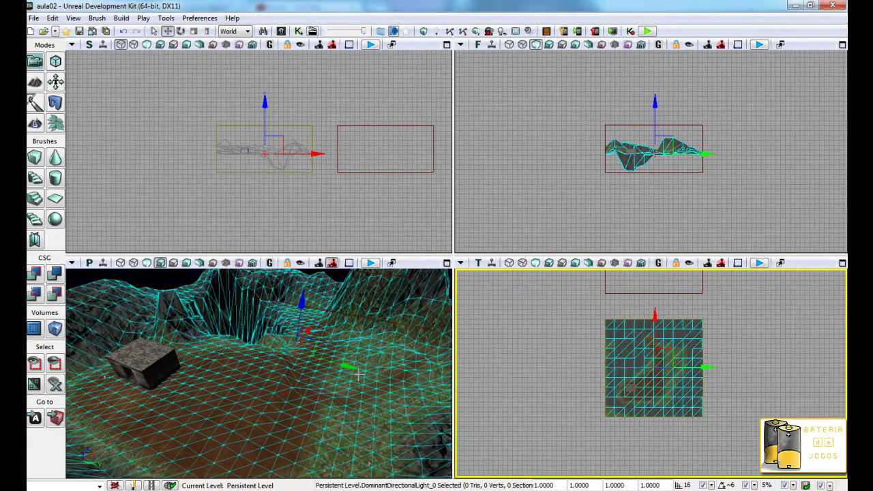
Scale the dominant directional light up to about 20 and frame it.
{"action": "key", "text": "space"}
{"action": "key", "text": "space"}
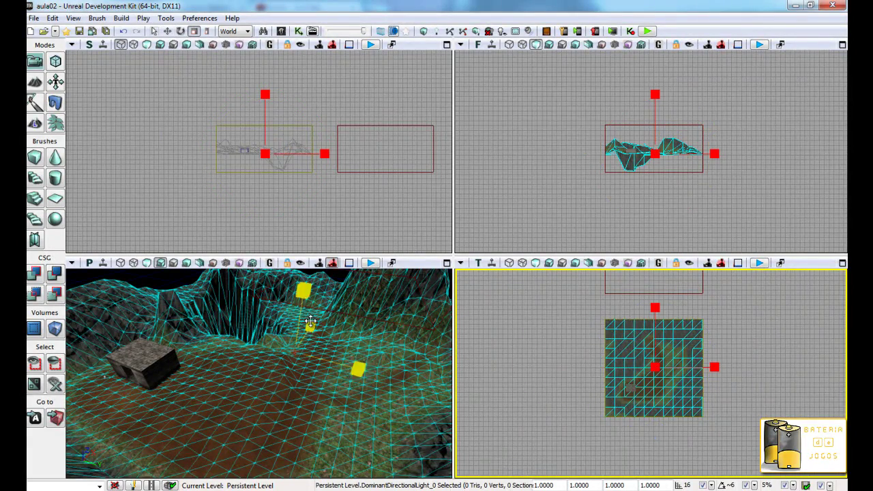
{"action": "left_click", "coordinate": [300, 292]}
{"action": "left_click_drag", "start_coordinate": [300, 292], "coordinate": [279, 424]}
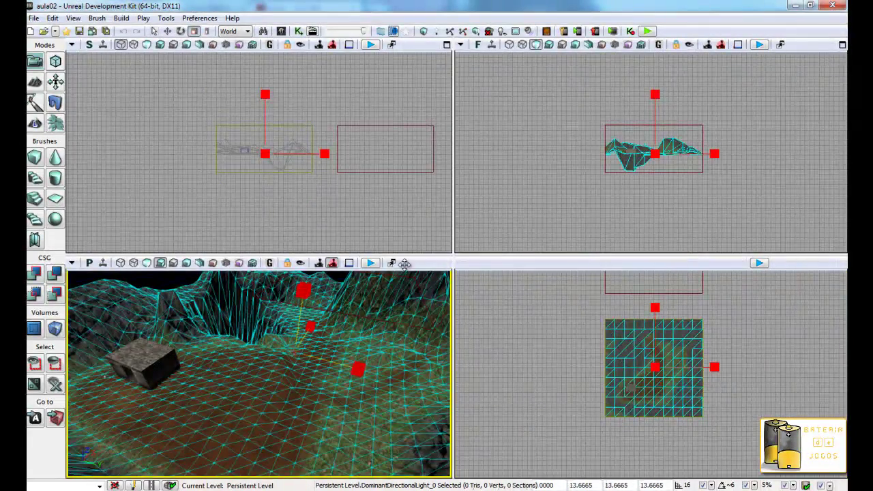
{"action": "left_click", "coordinate": [32, 419]}
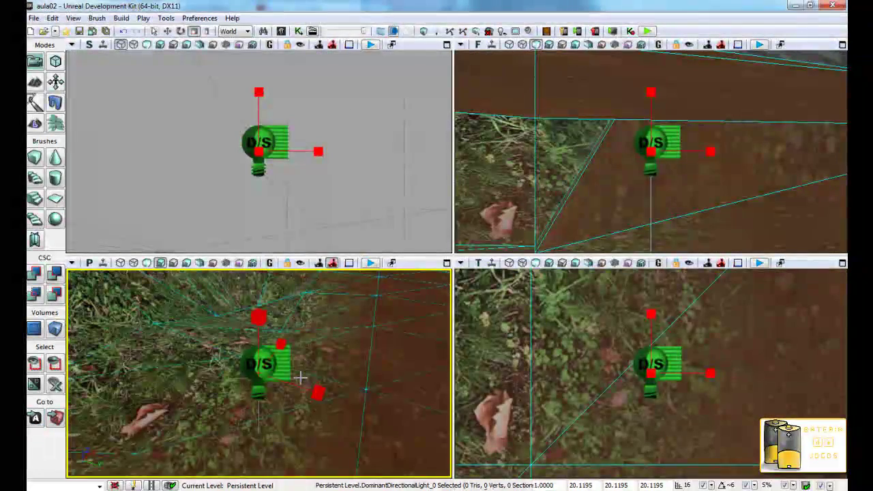
{"action": "left_click", "coordinate": [291, 375]}
{"action": "mouse_move", "coordinate": [308, 374]}
{"action": "left_mouse_down"}
{"action": "mouse_move", "coordinate": [283, 399]}
{"action": "mouse_move", "coordinate": [258, 364]}
{"action": "left_mouse_up"}
{"action": "left_click", "coordinate": [264, 370]}
Raise the light high above the terrain, viewing the crater and bunker.
{"action": "key", "text": "space"}
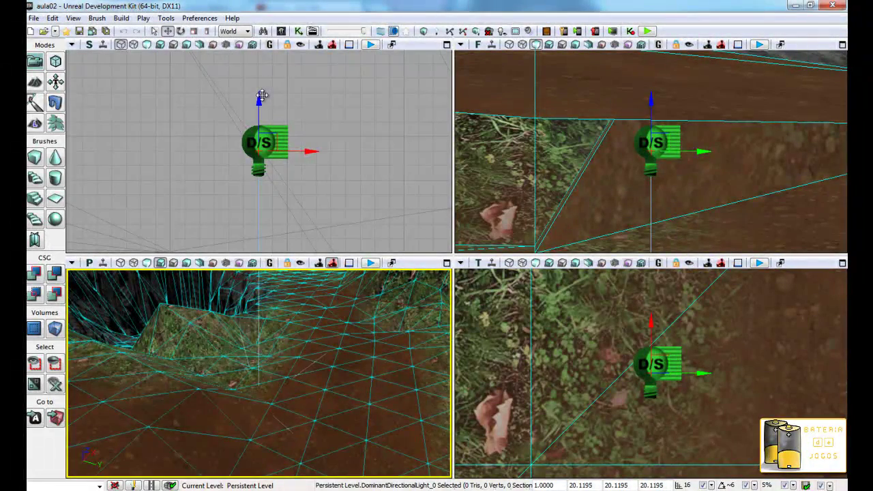
{"action": "left_click_drag", "start_coordinate": [262, 95], "coordinate": [259, 7]}
{"action": "mouse_move", "coordinate": [259, 388]}
{"action": "left_mouse_down"}
{"action": "mouse_move", "coordinate": [258, 366]}
{"action": "mouse_move", "coordinate": [276, 369]}
{"action": "left_mouse_up"}
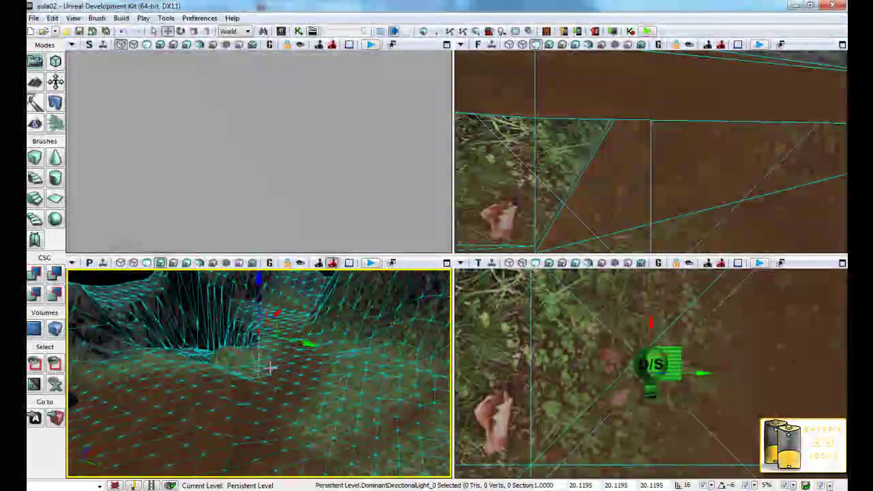
{"action": "left_click_drag", "start_coordinate": [275, 365], "coordinate": [271, 346]}
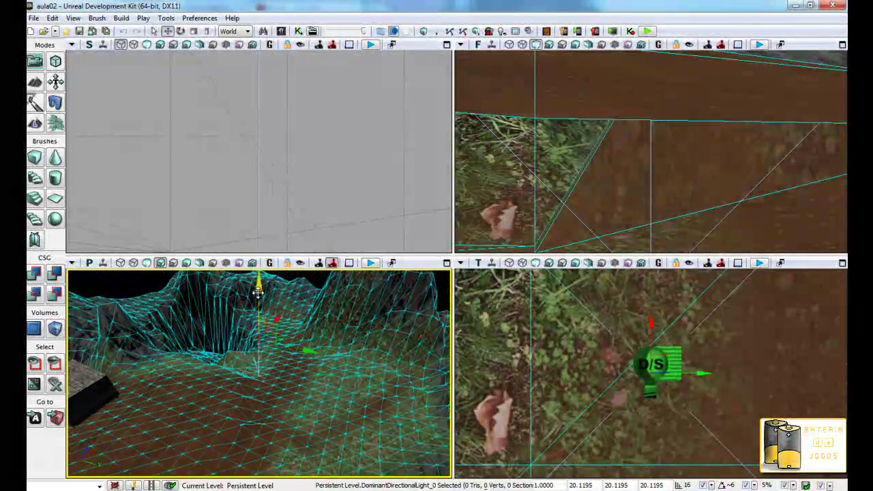
{"action": "mouse_move", "coordinate": [285, 285]}
{"action": "left_mouse_down"}
{"action": "mouse_move", "coordinate": [257, 336]}
{"action": "mouse_move", "coordinate": [280, 304]}
{"action": "left_mouse_up"}
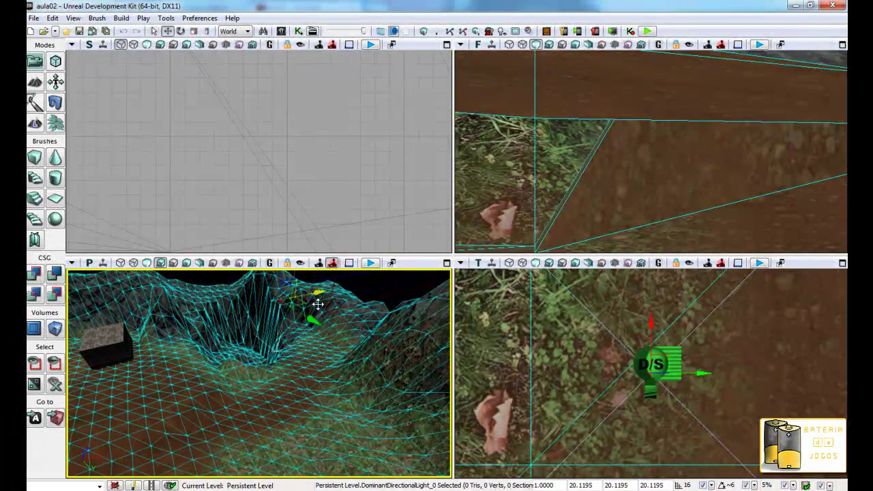
Rotate the light about -25 degrees to change the sunlight angle.
{"action": "key", "text": "space"}
{"action": "left_click_drag", "start_coordinate": [314, 327], "coordinate": [242, 270]}
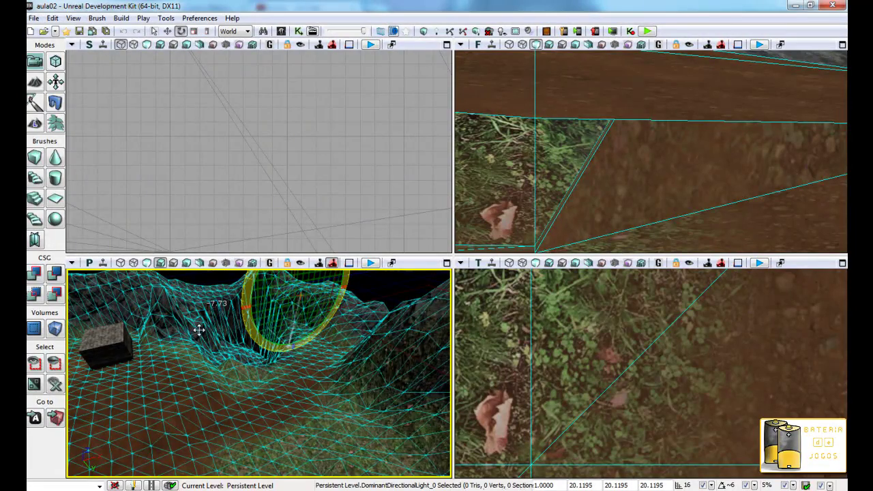
{"action": "left_click_drag", "start_coordinate": [198, 331], "coordinate": [191, 371]}
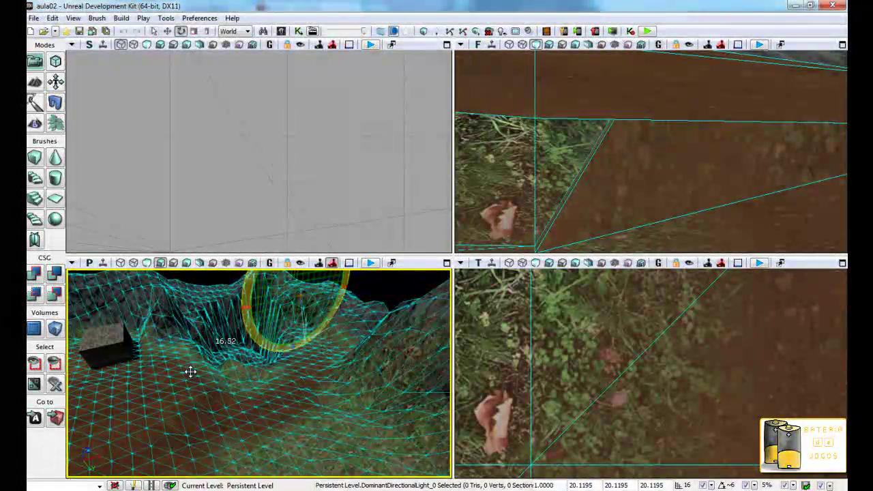
{"action": "left_click_drag", "start_coordinate": [276, 308], "coordinate": [271, 397]}
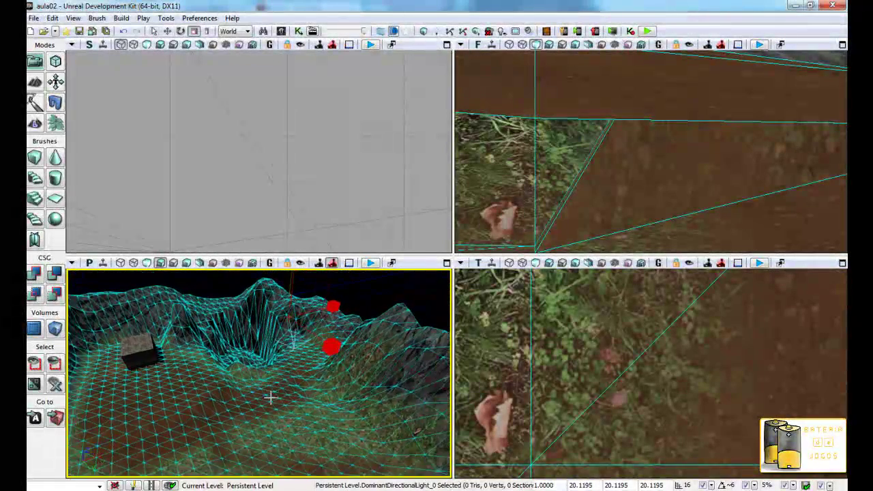
Reposition the light above the terrain, checking it from several sides.
{"action": "key", "text": "space"}
{"action": "left_click_drag", "start_coordinate": [264, 396], "coordinate": [191, 358]}
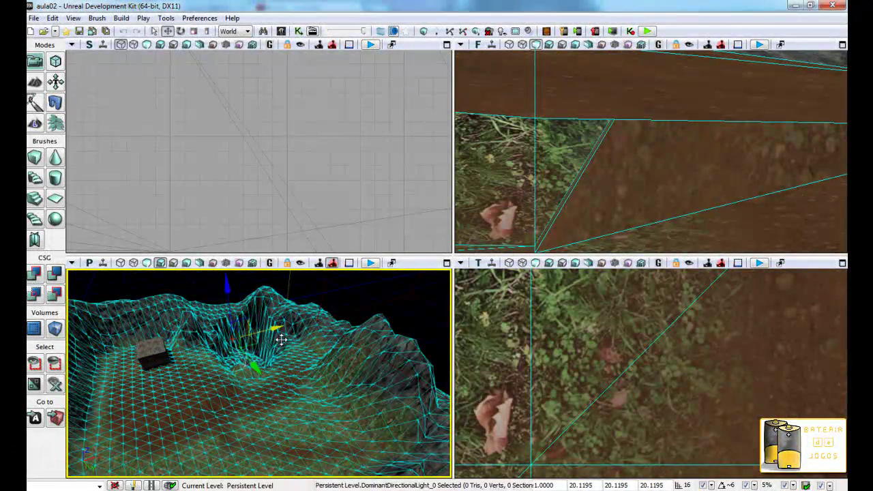
{"action": "left_click_drag", "start_coordinate": [273, 374], "coordinate": [162, 378]}
{"action": "left_click_drag", "start_coordinate": [271, 352], "coordinate": [252, 360]}
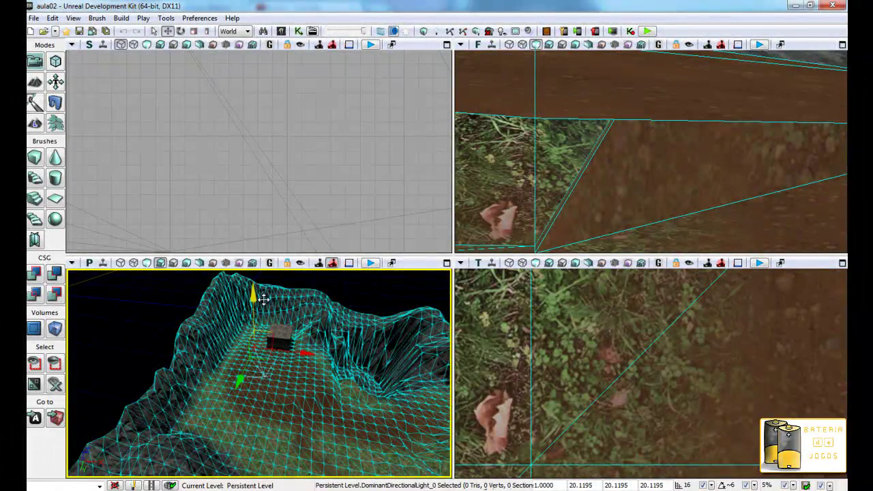
{"action": "mouse_move", "coordinate": [263, 299]}
{"action": "left_mouse_down"}
{"action": "mouse_move", "coordinate": [450, 393]}
{"action": "mouse_move", "coordinate": [337, 384]}
{"action": "mouse_move", "coordinate": [303, 403]}
{"action": "mouse_move", "coordinate": [220, 320]}
{"action": "mouse_move", "coordinate": [203, 285]}
{"action": "left_mouse_up"}
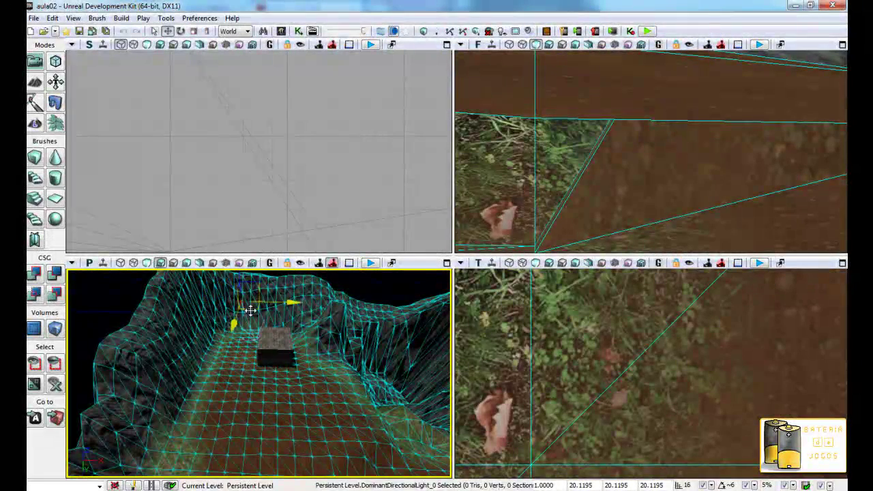
{"action": "mouse_move", "coordinate": [259, 390]}
{"action": "left_mouse_down"}
{"action": "mouse_move", "coordinate": [434, 404]}
{"action": "mouse_move", "coordinate": [298, 391]}
{"action": "left_mouse_up"}
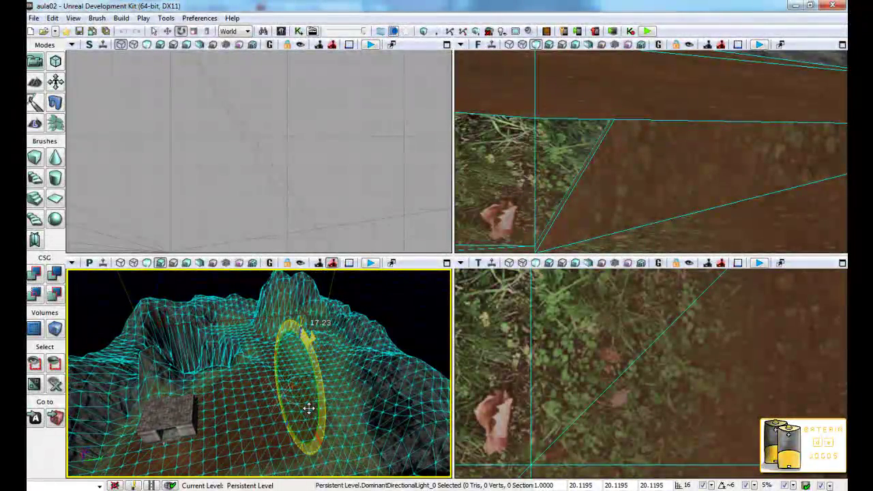
Rotate the light back to about 7 degrees, shift it right, and fly to the bunker.
{"action": "left_click_drag", "start_coordinate": [309, 408], "coordinate": [298, 397]}
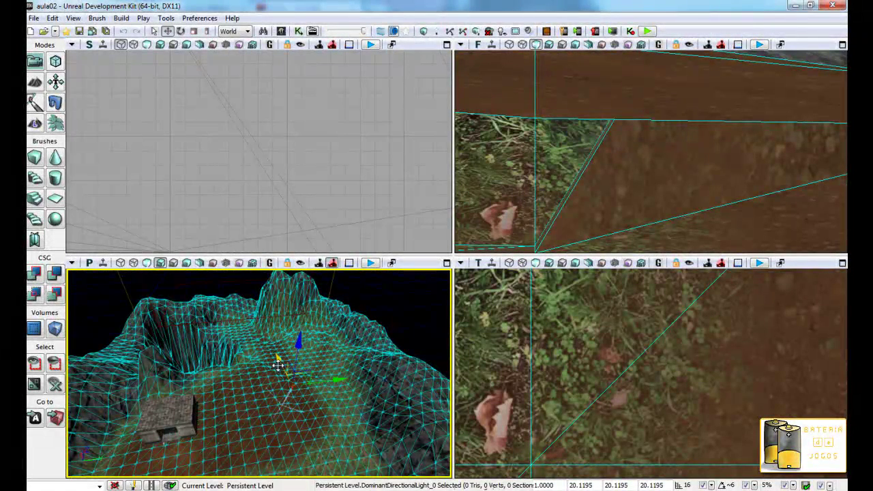
{"action": "left_click_drag", "start_coordinate": [249, 314], "coordinate": [334, 377]}
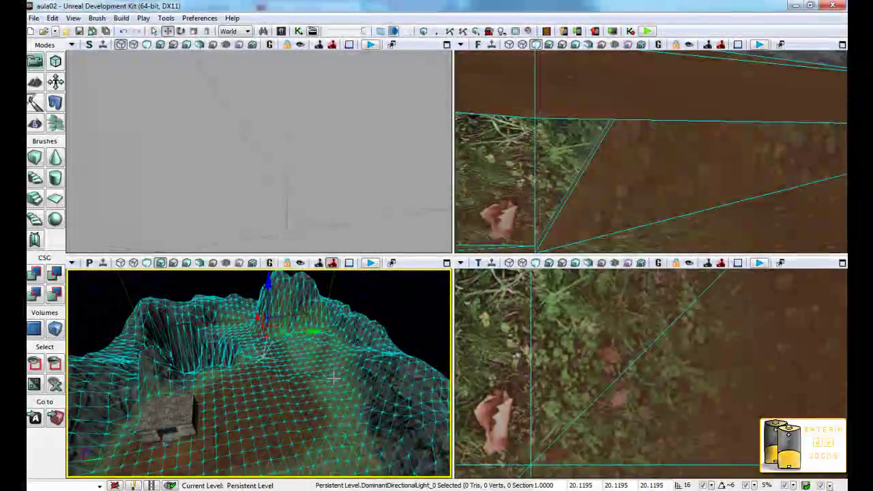
{"action": "mouse_move", "coordinate": [387, 299]}
{"action": "left_mouse_down"}
{"action": "mouse_move", "coordinate": [244, 420]}
{"action": "mouse_move", "coordinate": [259, 343]}
{"action": "mouse_move", "coordinate": [234, 343]}
{"action": "left_mouse_up"}
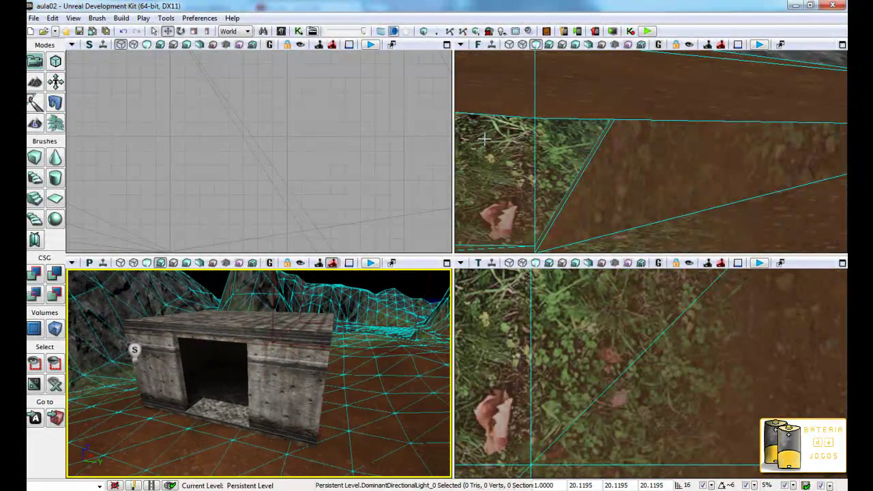
Build geometry, then Play from Here beside the bunker, accepting the missing-package warning.
{"action": "left_click", "coordinate": [478, 32]}
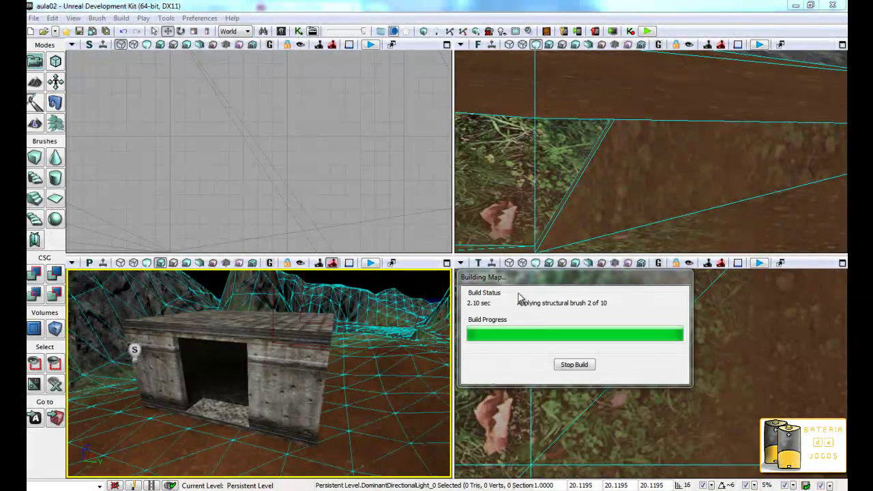
{"action": "mouse_move", "coordinate": [330, 392]}
{"action": "right_mouse_down"}
{"action": "mouse_move", "coordinate": [451, 276]}
{"action": "mouse_move", "coordinate": [98, 443]}
{"action": "right_mouse_up"}
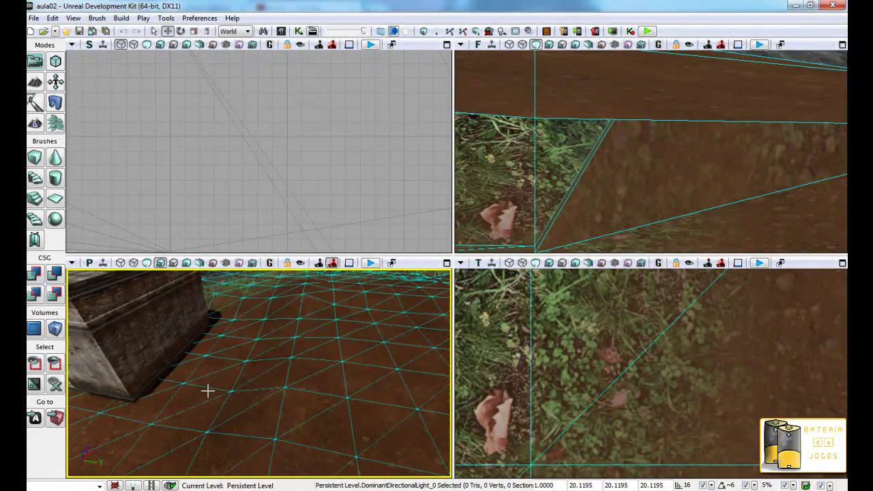
{"action": "right_click", "coordinate": [209, 388]}
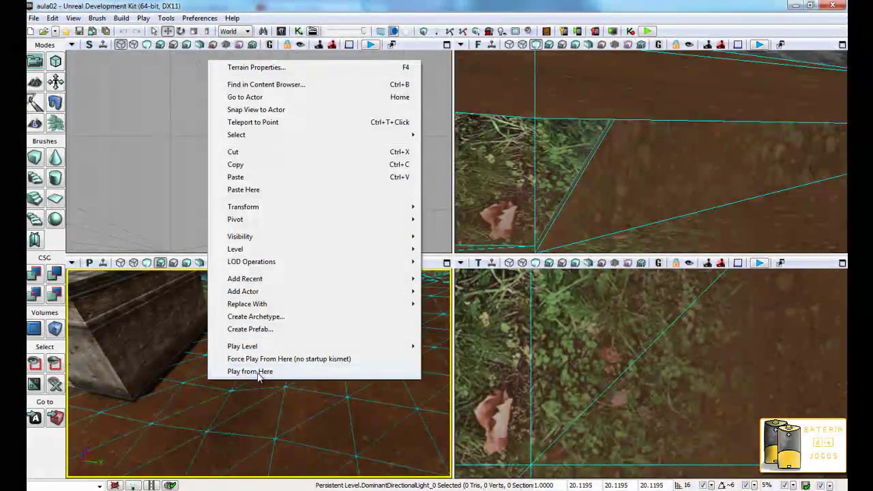
{"action": "left_click", "coordinate": [259, 372]}
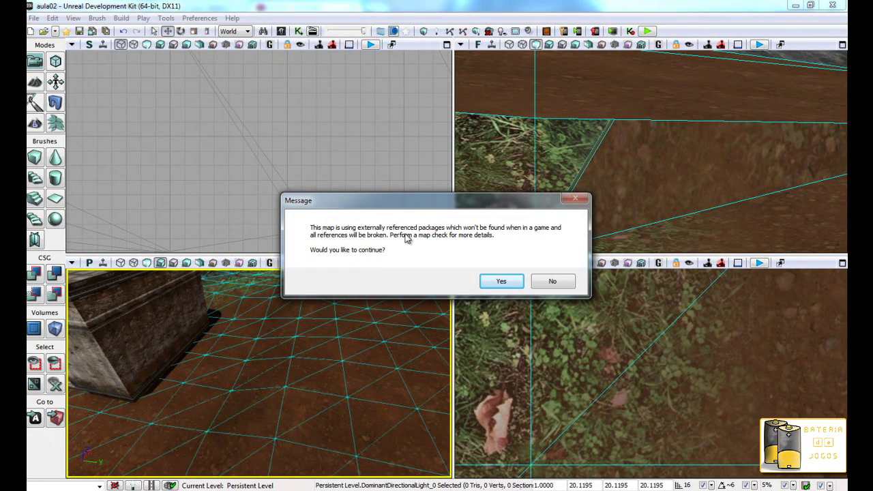
{"action": "left_click", "coordinate": [501, 283]}
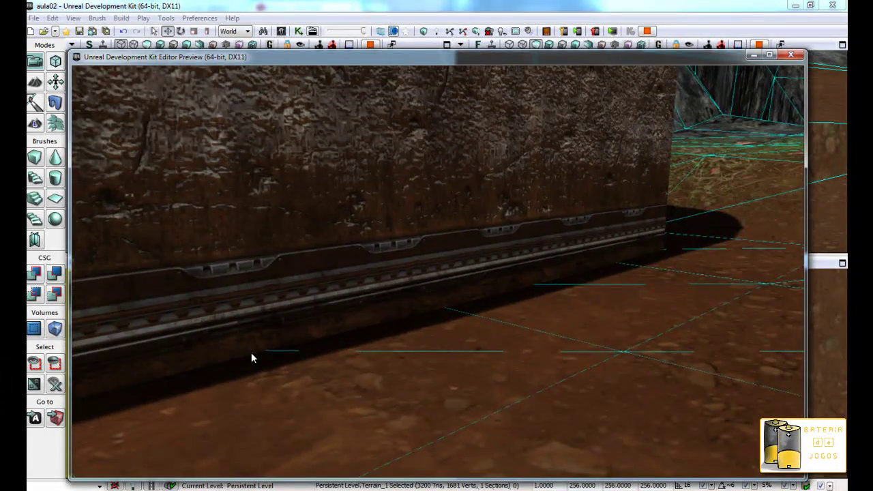
Walk along the bunker wall, through the doorway into the dark room, then exit with Esc.
{"action": "key", "text": "a"}
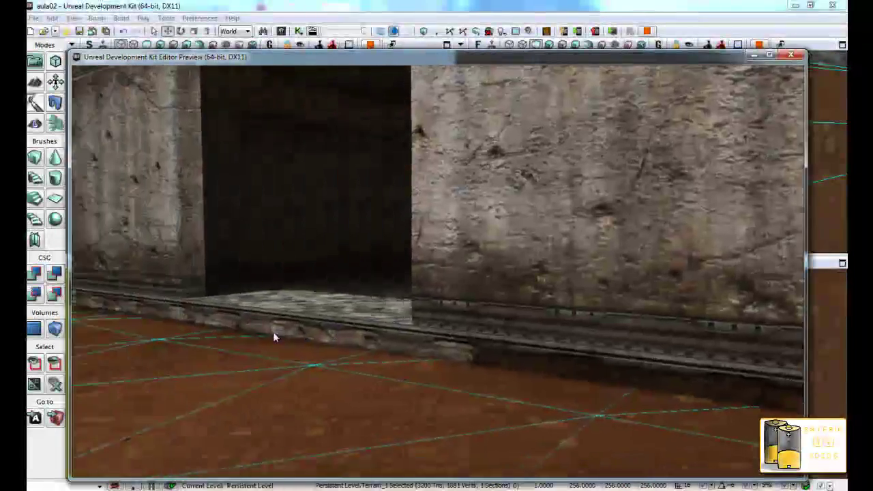
{"action": "key", "text": "w"}
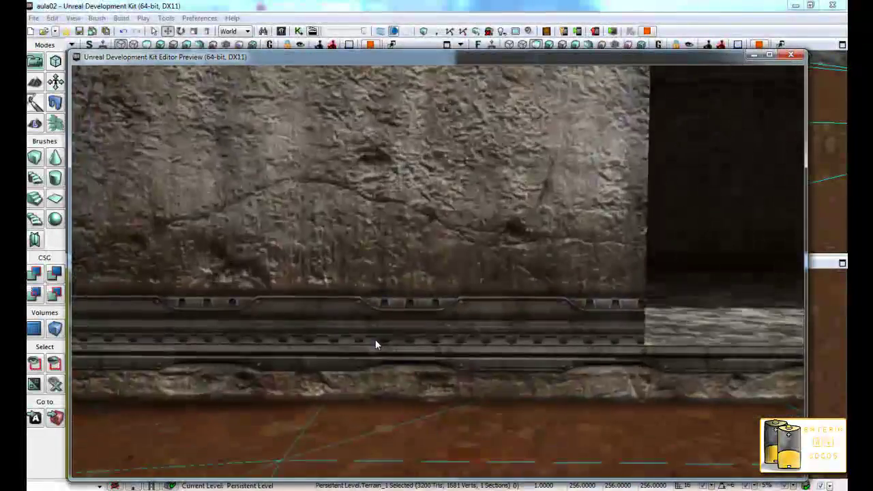
{"action": "key", "text": "w"}
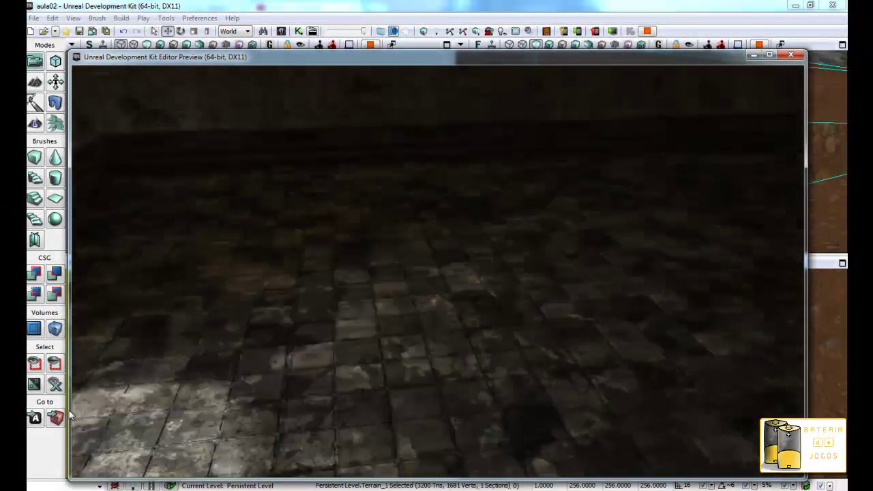
{"action": "key", "text": "w"}
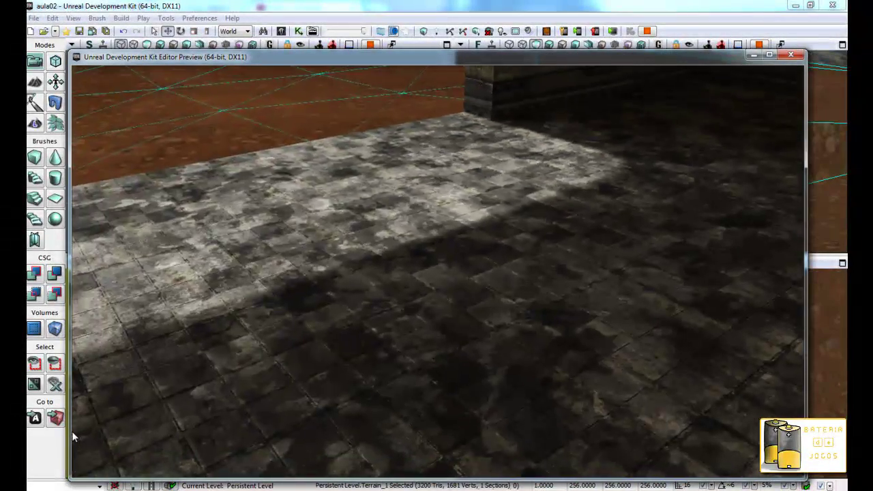
{"action": "key", "text": "w"}
{"action": "key", "text": "w"}
{"action": "key", "text": "w"}
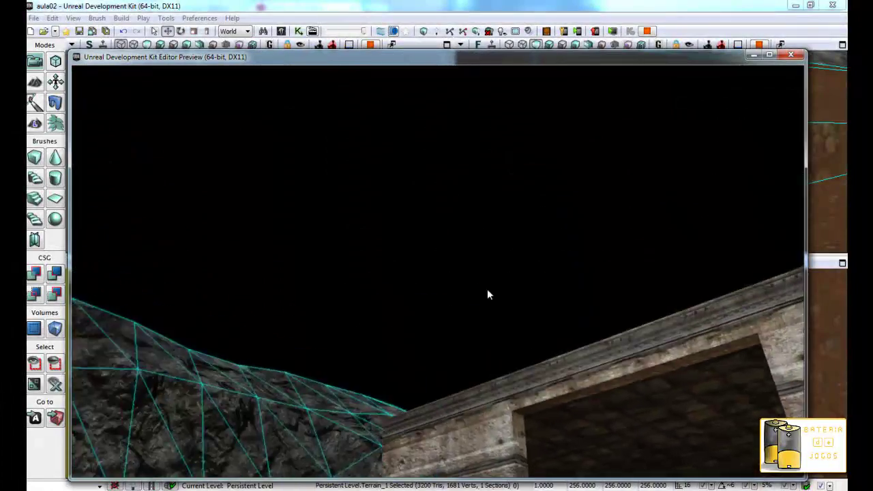
{"action": "key", "text": "s"}
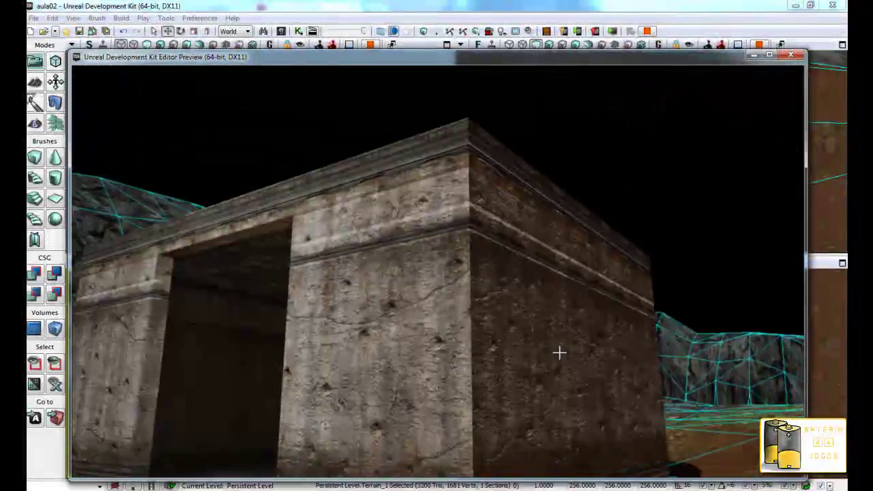
{"action": "key", "text": "Escape"}
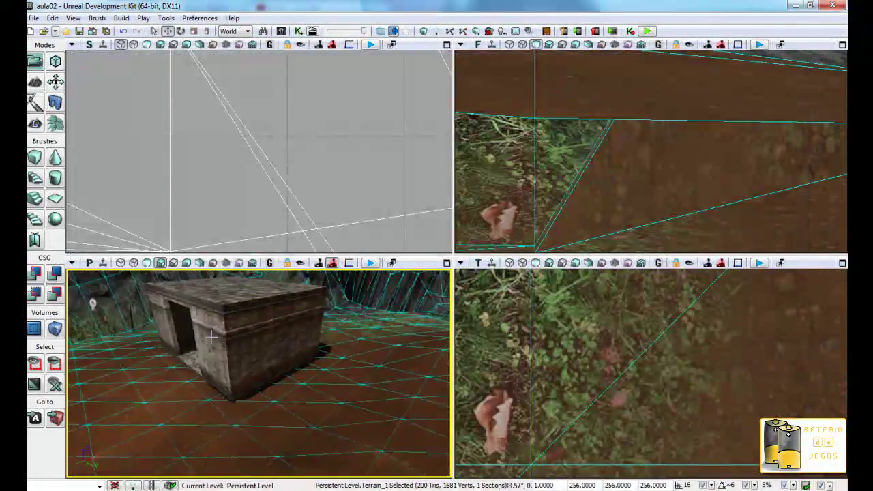
Place a point light on the terrain and lower it into the hollow beside the bunker.
{"action": "left_click_drag", "start_coordinate": [220, 341], "coordinate": [217, 355]}
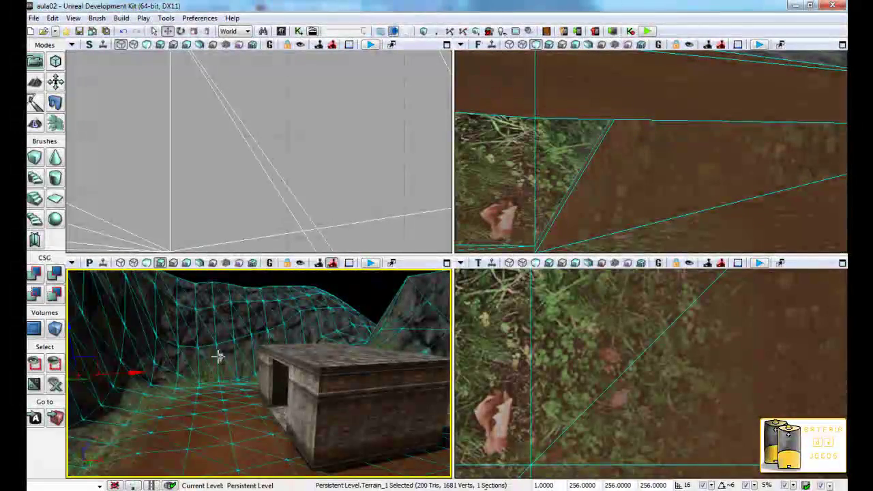
{"action": "left_click", "coordinate": [217, 356]}
{"action": "left_click_drag", "start_coordinate": [213, 310], "coordinate": [209, 285]}
{"action": "mouse_move", "coordinate": [332, 382]}
{"action": "left_mouse_down"}
{"action": "mouse_move", "coordinate": [285, 389]}
{"action": "mouse_move", "coordinate": [253, 337]}
{"action": "mouse_move", "coordinate": [290, 440]}
{"action": "mouse_move", "coordinate": [183, 366]}
{"action": "mouse_move", "coordinate": [373, 360]}
{"action": "mouse_move", "coordinate": [378, 350]}
{"action": "left_mouse_up"}
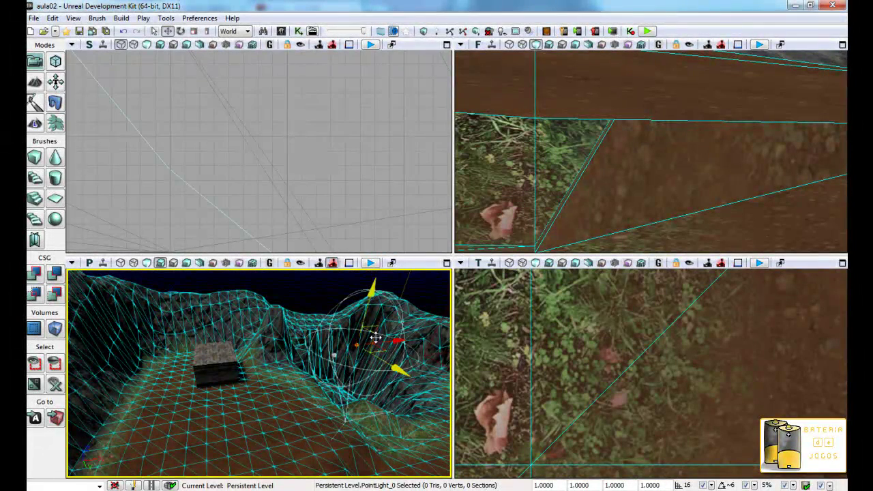
{"action": "left_click_drag", "start_coordinate": [369, 299], "coordinate": [368, 346]}
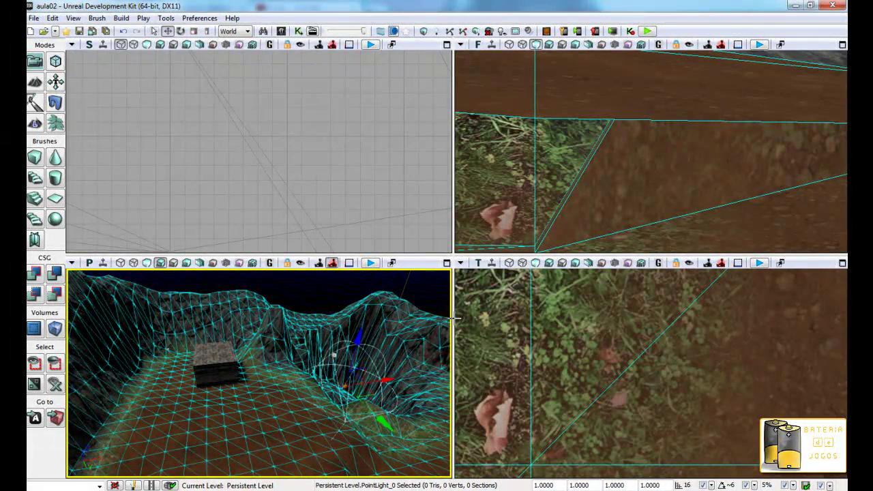
Run Build All for geometry and lighting, then dismiss the build progress and Map Check windows.
{"action": "left_click", "coordinate": [476, 32]}
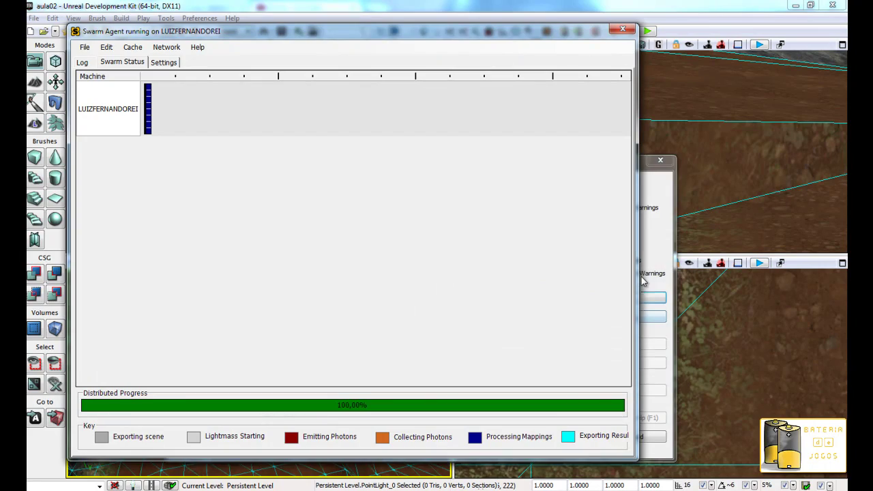
{"action": "left_click", "coordinate": [623, 30]}
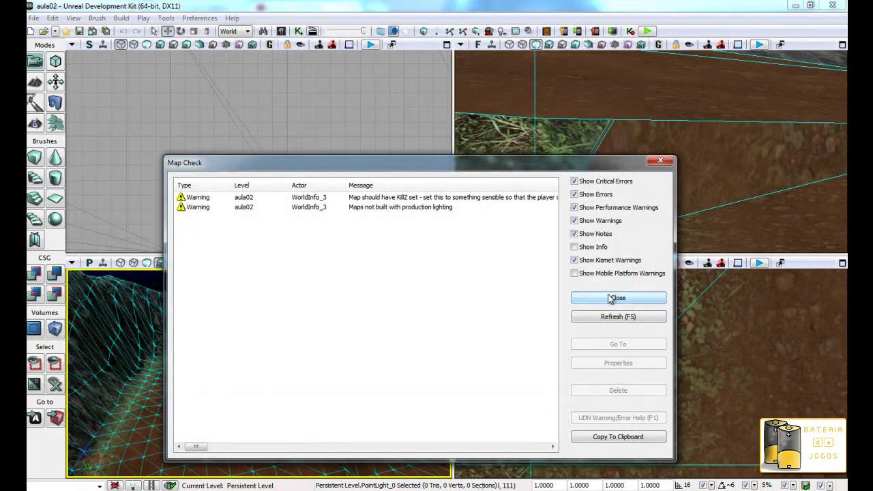
{"action": "left_click", "coordinate": [611, 296]}
Inspect the lit bunker from several angles, then nudge the dominant directional light sideways and open its properties.
{"action": "left_click_drag", "start_coordinate": [341, 360], "coordinate": [340, 341]}
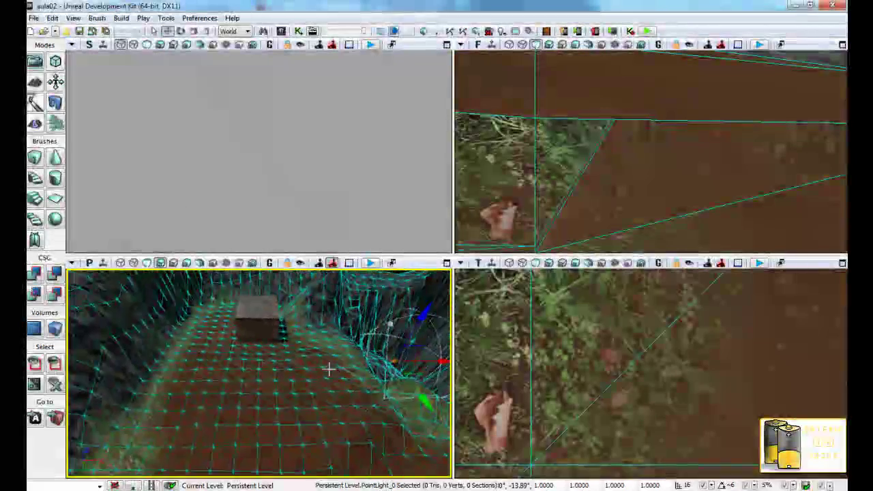
{"action": "right_click_drag", "start_coordinate": [340, 360], "coordinate": [429, 319]}
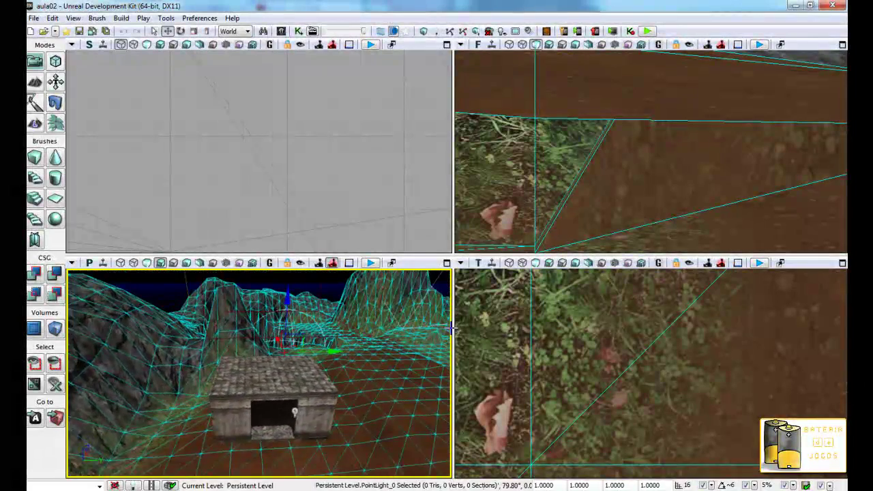
{"action": "left_click_drag", "start_coordinate": [437, 343], "coordinate": [436, 321]}
{"action": "mouse_move", "coordinate": [281, 355]}
{"action": "left_mouse_down"}
{"action": "mouse_move", "coordinate": [281, 327]}
{"action": "mouse_move", "coordinate": [302, 379]}
{"action": "left_mouse_up"}
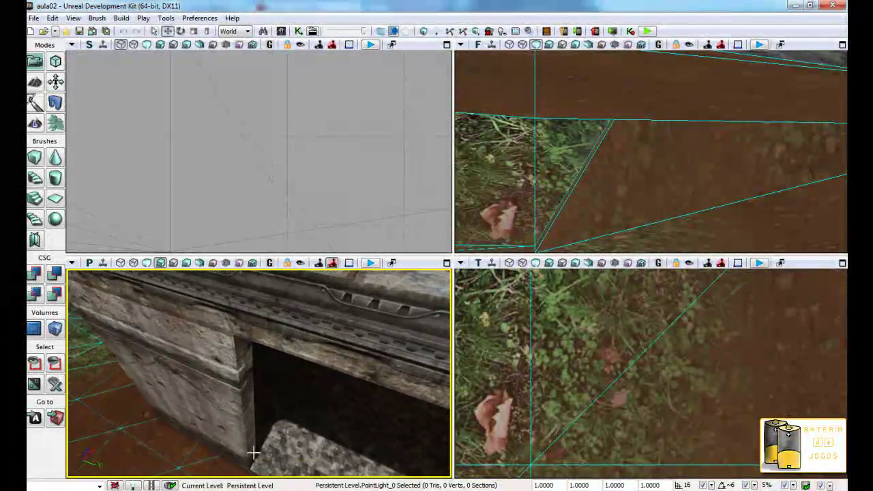
{"action": "left_click_drag", "start_coordinate": [319, 449], "coordinate": [332, 479]}
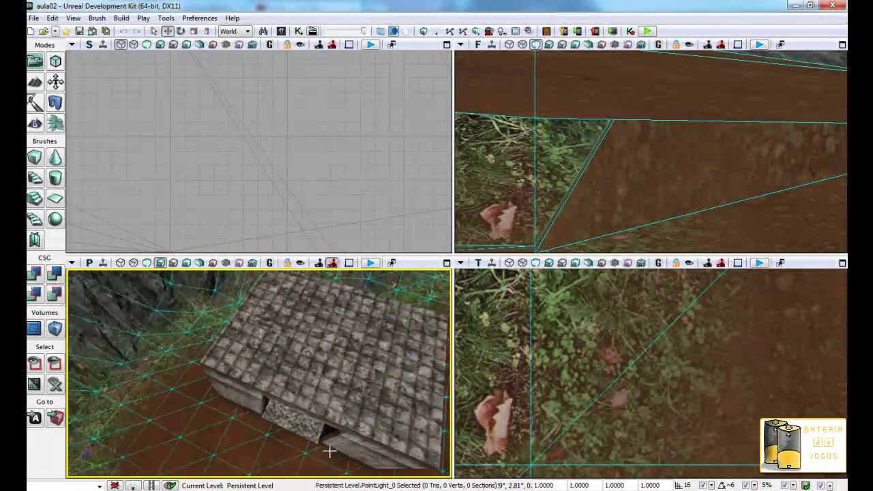
{"action": "left_click_drag", "start_coordinate": [380, 304], "coordinate": [323, 290]}
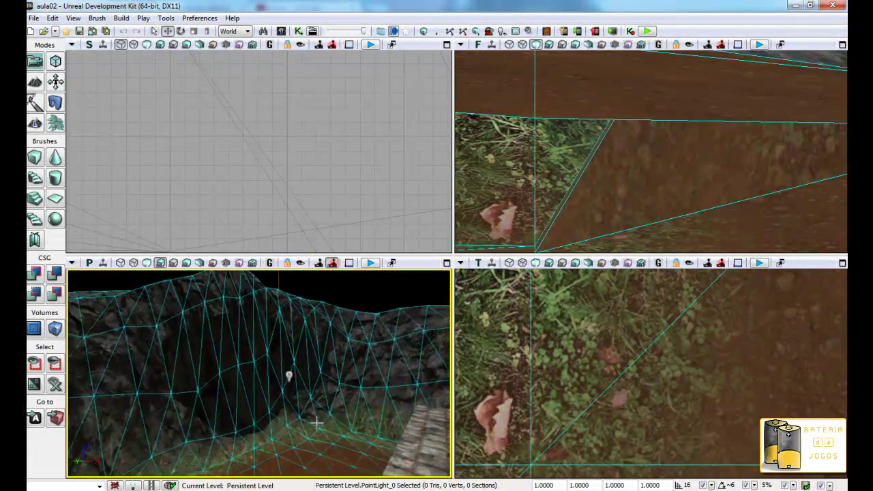
{"action": "mouse_move", "coordinate": [288, 375]}
{"action": "left_mouse_down"}
{"action": "mouse_move", "coordinate": [452, 458]}
{"action": "mouse_move", "coordinate": [309, 293]}
{"action": "left_mouse_up"}
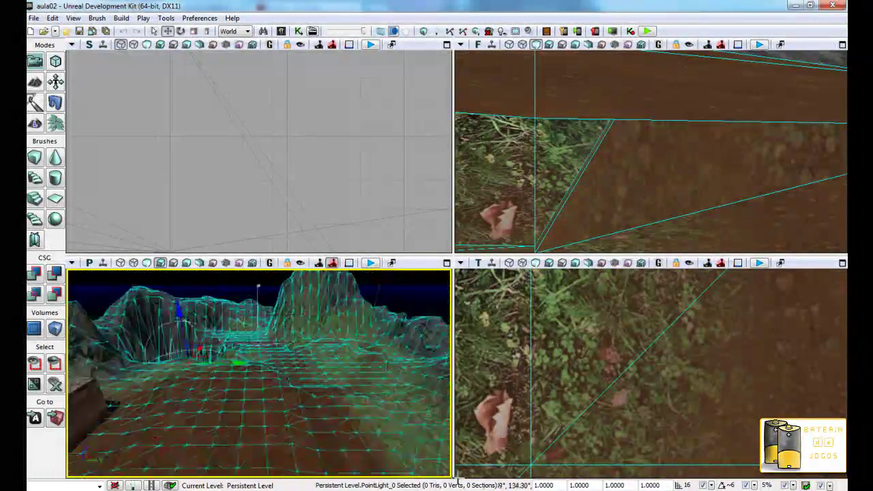
{"action": "left_click_drag", "start_coordinate": [305, 292], "coordinate": [328, 272]}
{"action": "left_click_drag", "start_coordinate": [333, 400], "coordinate": [344, 401]}
{"action": "double_click", "coordinate": [350, 390]}
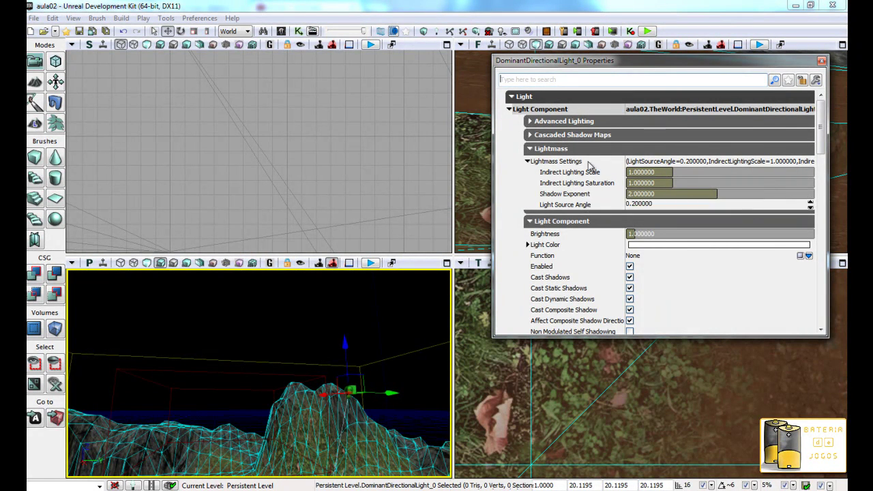
Change the directional light's Light Color to yellow with saturation lowered to 0.27.
{"action": "scroll", "coordinate": [670, 286], "scroll_direction": "down", "scroll_amount": 1}
{"action": "scroll", "coordinate": [670, 286], "scroll_direction": "down", "scroll_amount": 1}
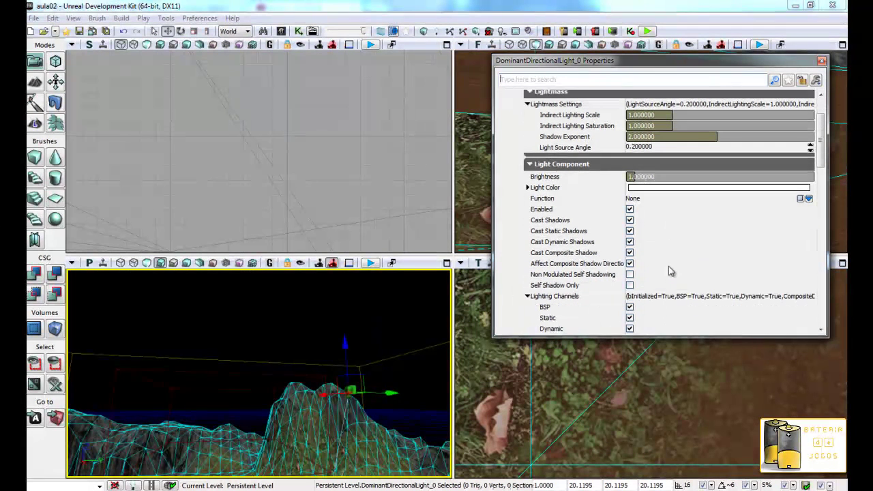
{"action": "left_click", "coordinate": [667, 189]}
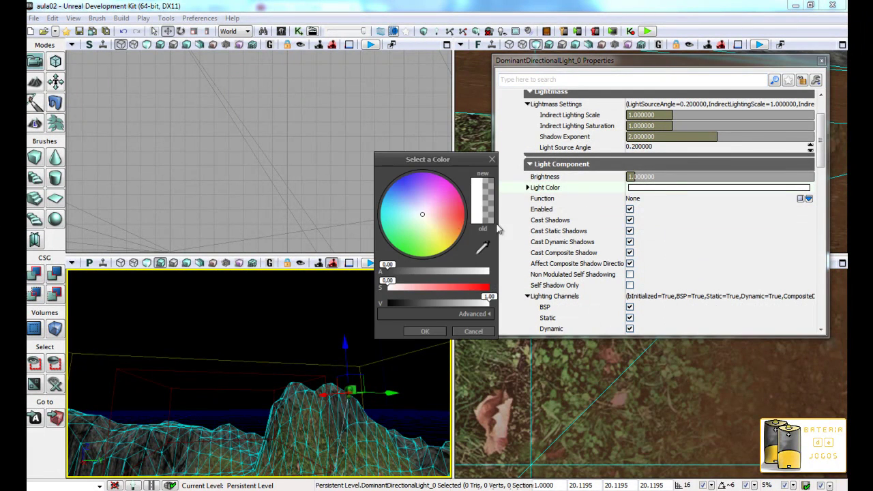
{"action": "left_click", "coordinate": [437, 229]}
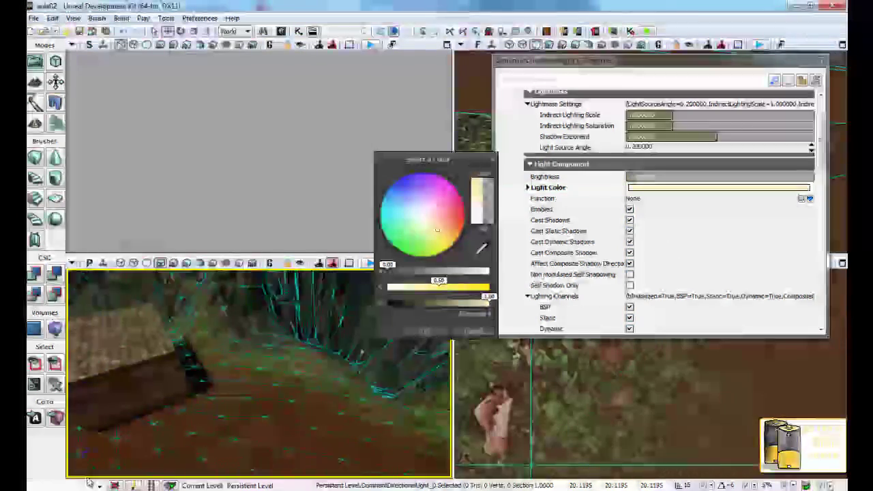
{"action": "mouse_move", "coordinate": [88, 471]}
{"action": "left_mouse_down"}
{"action": "mouse_move", "coordinate": [84, 412]}
{"action": "mouse_move", "coordinate": [444, 283]}
{"action": "mouse_move", "coordinate": [422, 285]}
{"action": "left_mouse_up"}
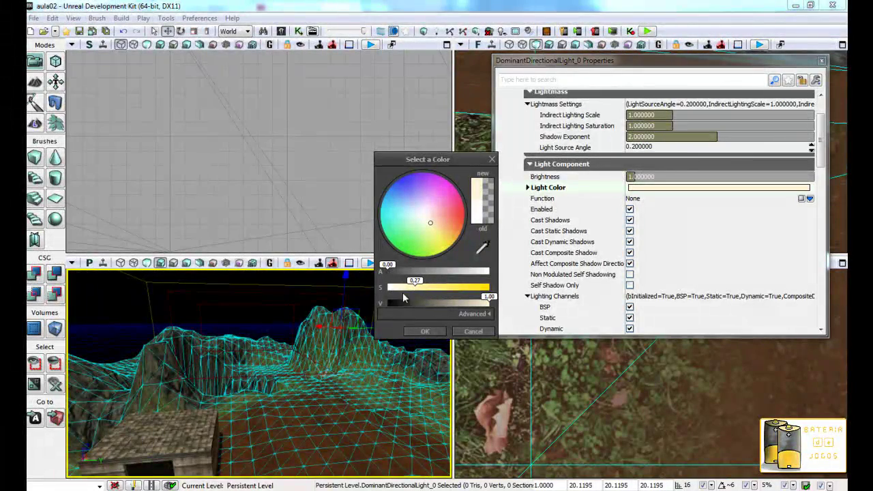
{"action": "left_click_drag", "start_coordinate": [422, 286], "coordinate": [414, 286]}
{"action": "mouse_move", "coordinate": [198, 423]}
{"action": "left_mouse_down"}
{"action": "mouse_move", "coordinate": [190, 463]}
{"action": "mouse_move", "coordinate": [417, 359]}
{"action": "left_mouse_up"}
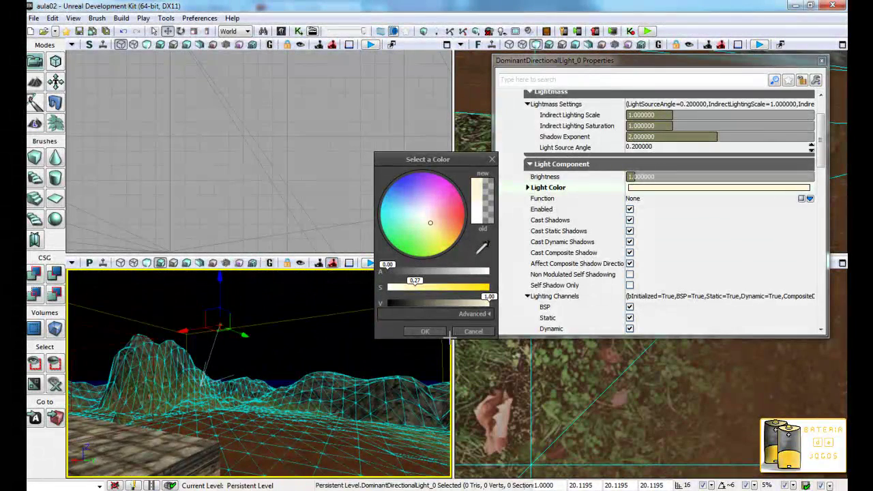
{"action": "left_click", "coordinate": [421, 331]}
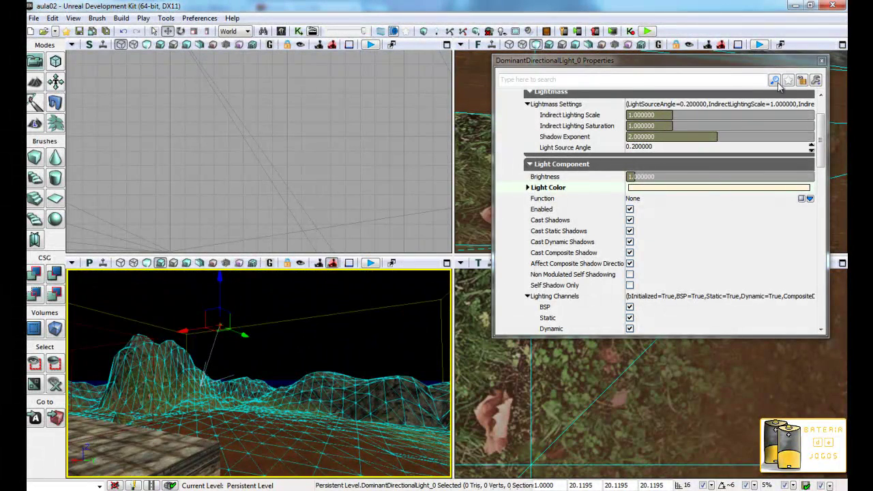
Switch the perspective viewport to game view and turn off the terrain wireframe.
{"action": "left_click", "coordinate": [822, 62]}
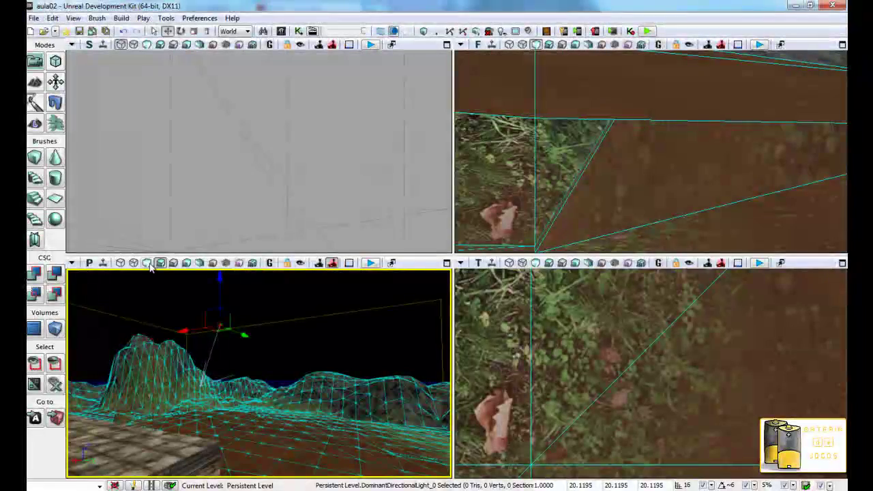
{"action": "left_click", "coordinate": [269, 262]}
{"action": "mouse_move", "coordinate": [201, 433]}
{"action": "left_mouse_down"}
{"action": "mouse_move", "coordinate": [66, 480]}
{"action": "mouse_move", "coordinate": [317, 413]}
{"action": "left_mouse_up"}
{"action": "left_click", "coordinate": [293, 354]}
{"action": "left_click", "coordinate": [35, 81]}
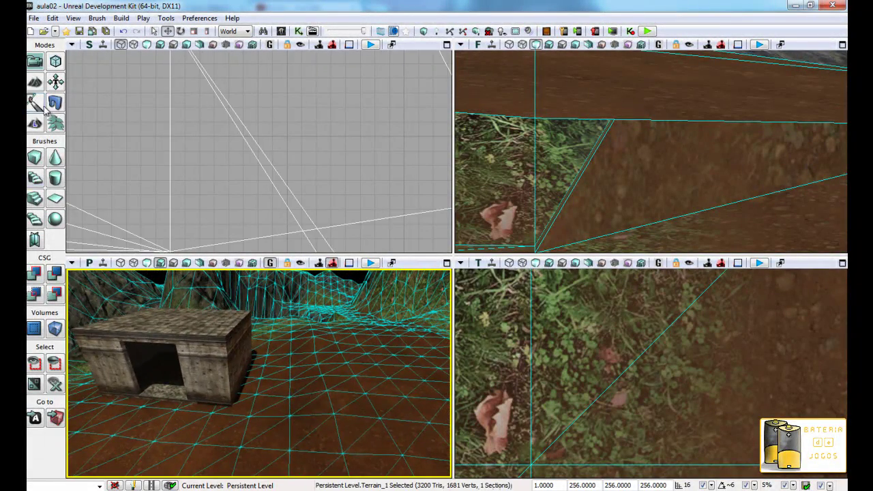
{"action": "left_click", "coordinate": [735, 164]}
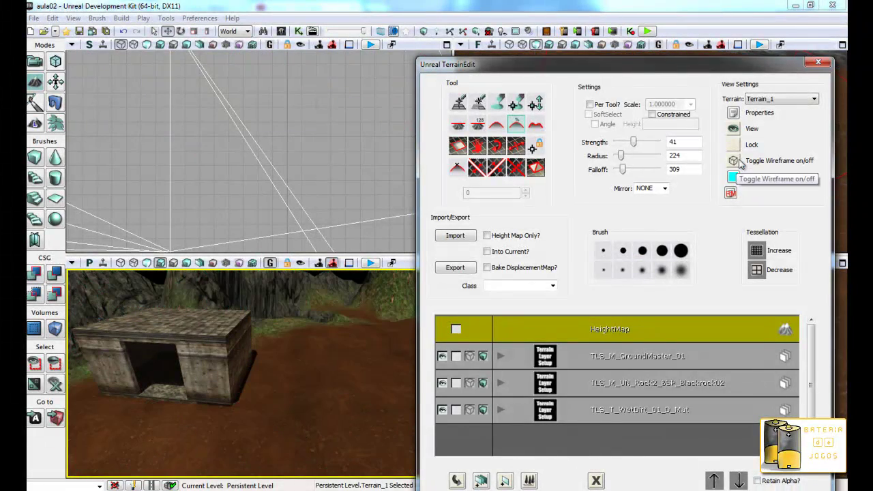
{"action": "left_click", "coordinate": [818, 62]}
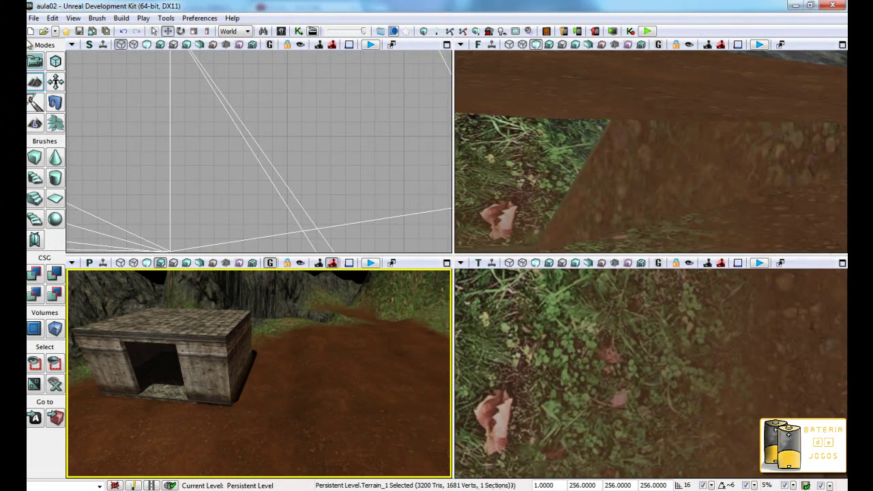
Fly around the lit bunker, rocky mountain and cliff walls to review the scene.
{"action": "mouse_move", "coordinate": [370, 360]}
{"action": "right_mouse_down"}
{"action": "mouse_move", "coordinate": [452, 298]}
{"action": "mouse_move", "coordinate": [78, 378]}
{"action": "mouse_move", "coordinate": [80, 275]}
{"action": "mouse_move", "coordinate": [424, 471]}
{"action": "mouse_move", "coordinate": [63, 468]}
{"action": "right_mouse_up"}
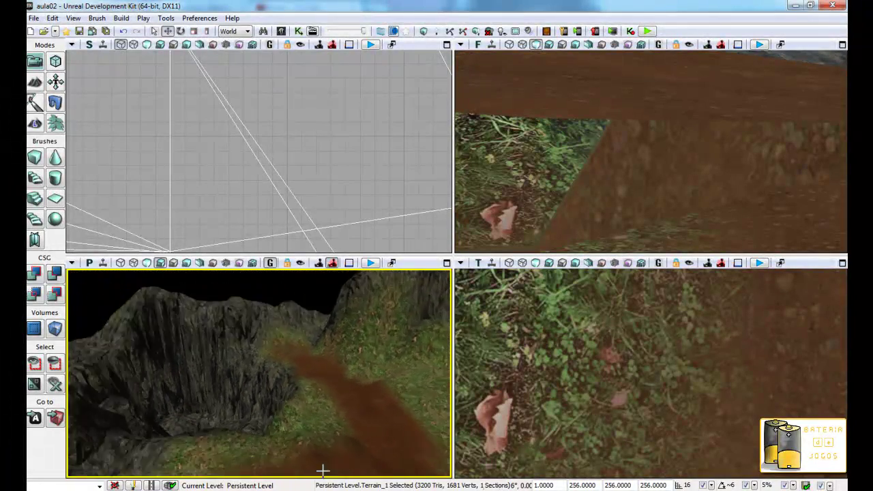
{"action": "mouse_move", "coordinate": [63, 468]}
{"action": "left_mouse_down"}
{"action": "mouse_move", "coordinate": [324, 381]}
{"action": "mouse_move", "coordinate": [400, 376]}
{"action": "left_mouse_up"}
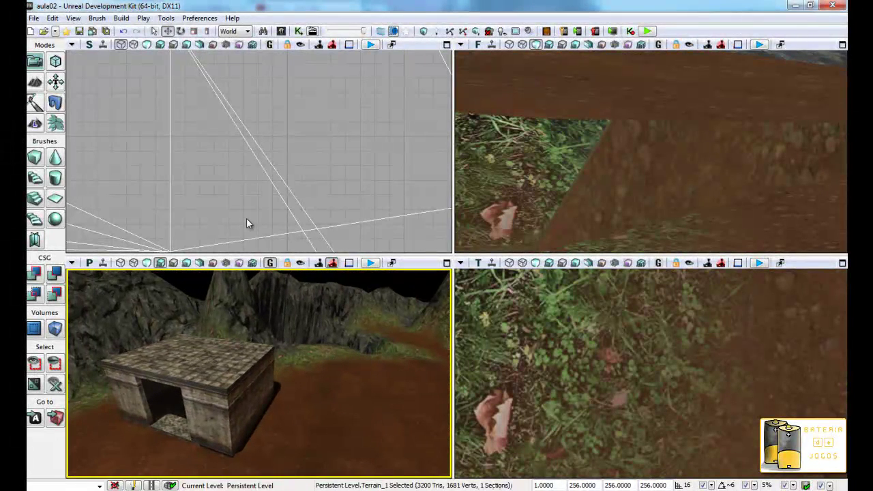
{"action": "left_click", "coordinate": [70, 32]}
{"action": "mouse_move", "coordinate": [297, 341]}
{"action": "left_mouse_down"}
{"action": "mouse_move", "coordinate": [213, 277]}
{"action": "mouse_move", "coordinate": [206, 290]}
{"action": "left_mouse_up"}
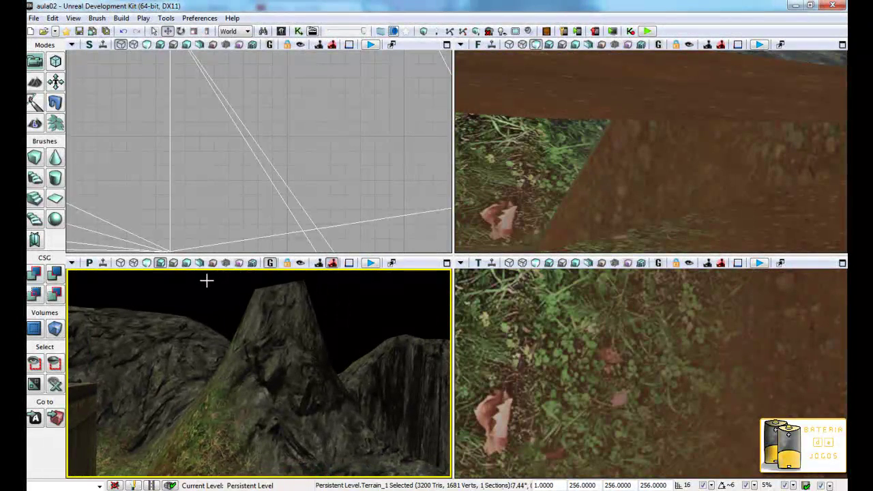
{"action": "mouse_move", "coordinate": [298, 359]}
{"action": "left_mouse_down"}
{"action": "mouse_move", "coordinate": [309, 363]}
{"action": "mouse_move", "coordinate": [236, 365]}
{"action": "mouse_move", "coordinate": [230, 382]}
{"action": "mouse_move", "coordinate": [205, 376]}
{"action": "mouse_move", "coordinate": [244, 377]}
{"action": "mouse_move", "coordinate": [234, 356]}
{"action": "mouse_move", "coordinate": [208, 343]}
{"action": "mouse_move", "coordinate": [180, 362]}
{"action": "mouse_move", "coordinate": [245, 372]}
{"action": "left_mouse_up"}
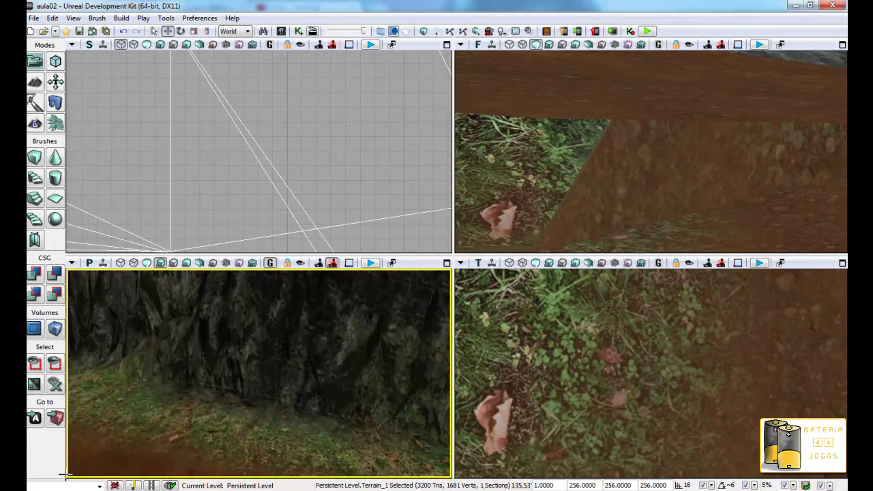
{"action": "left_click_drag", "start_coordinate": [66, 474], "coordinate": [72, 468]}
{"action": "mouse_move", "coordinate": [101, 355]}
{"action": "left_mouse_down"}
{"action": "mouse_move", "coordinate": [440, 410]}
{"action": "mouse_move", "coordinate": [450, 473]}
{"action": "mouse_move", "coordinate": [447, 463]}
{"action": "left_mouse_up"}
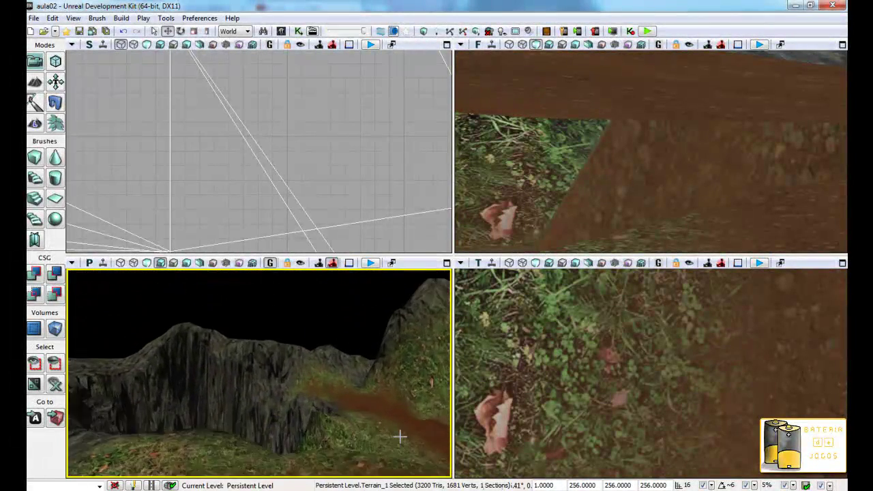
{"action": "left_click_drag", "start_coordinate": [394, 455], "coordinate": [142, 476]}
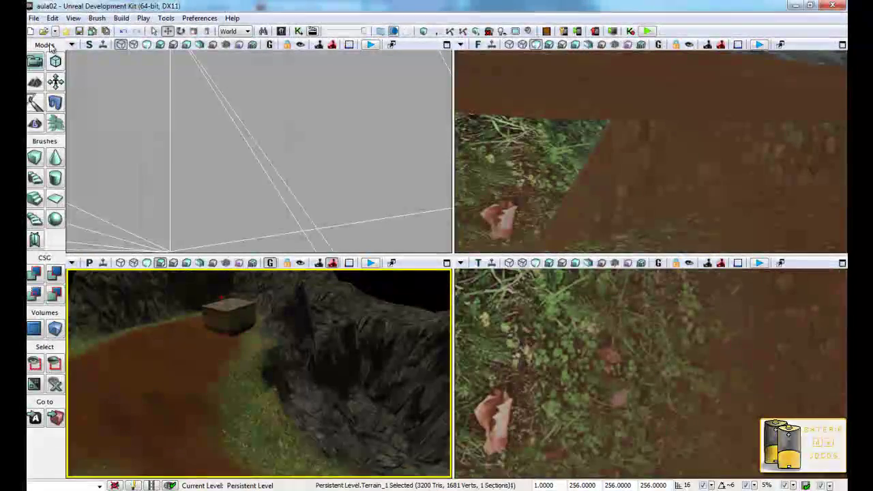